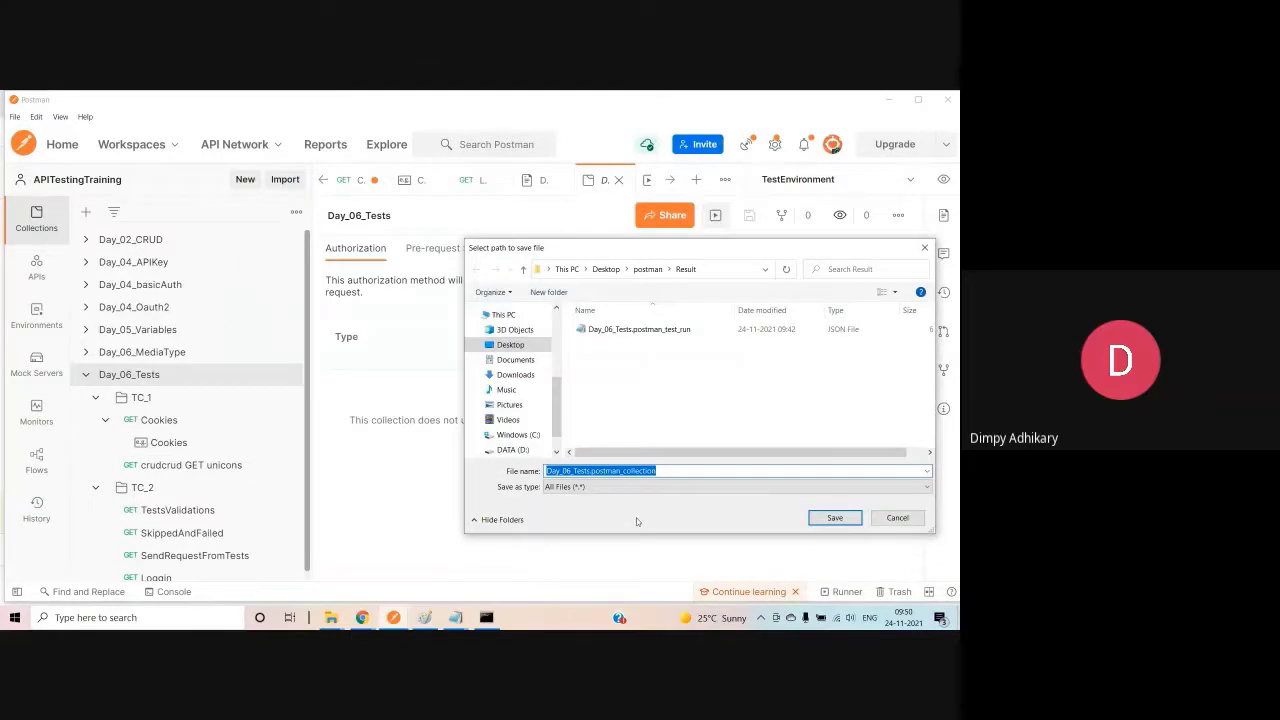
Exit the slideshow on running with Newman and switch back to Postman
key("alt+Tab")
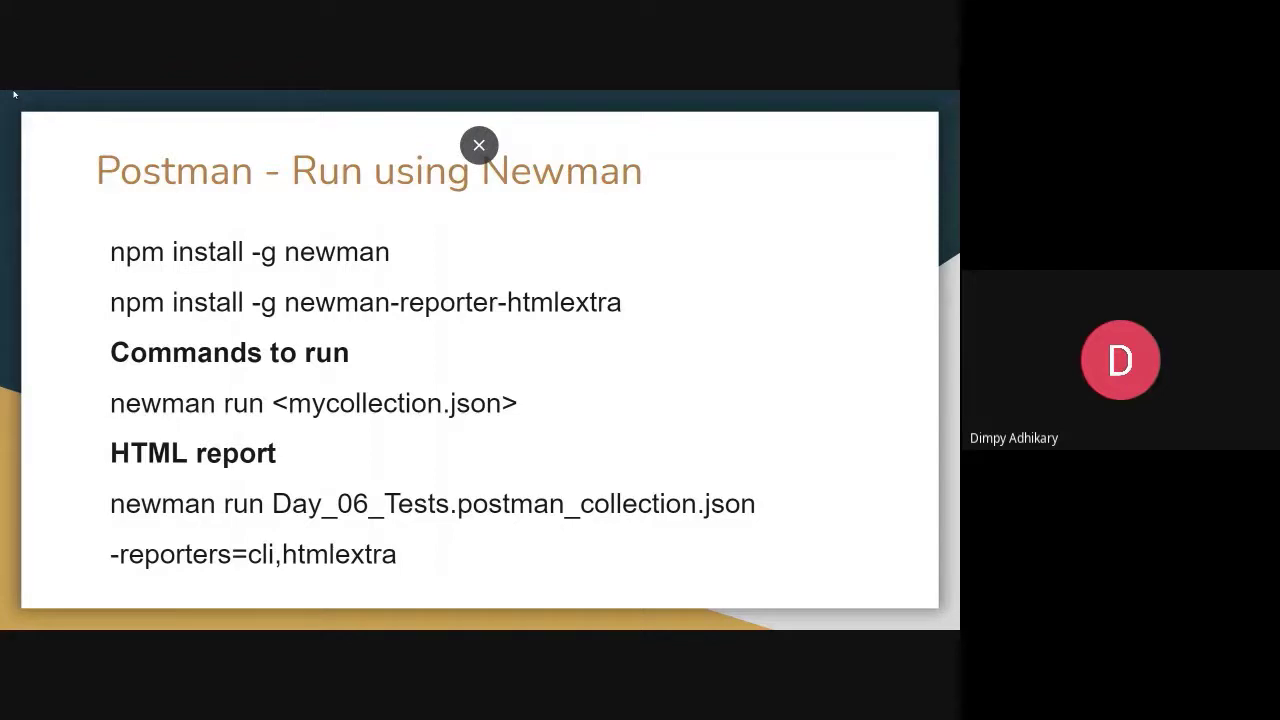
key("Escape")
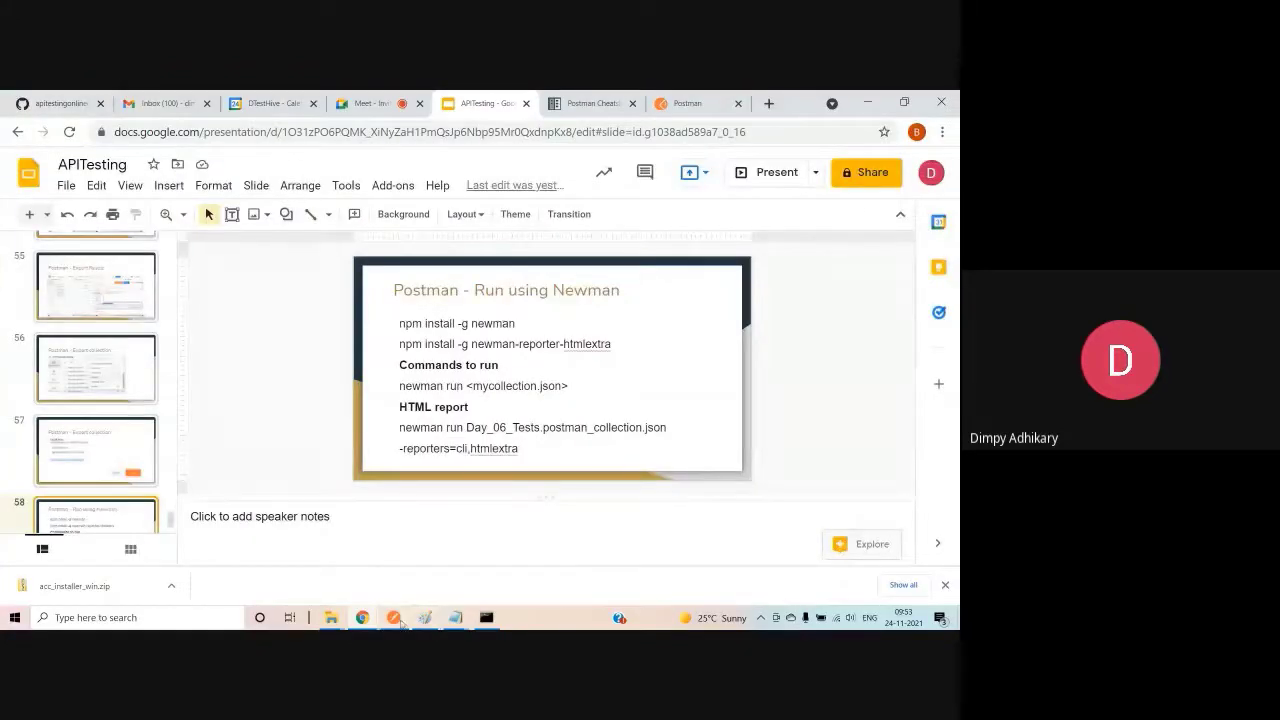
left_click(396, 619)
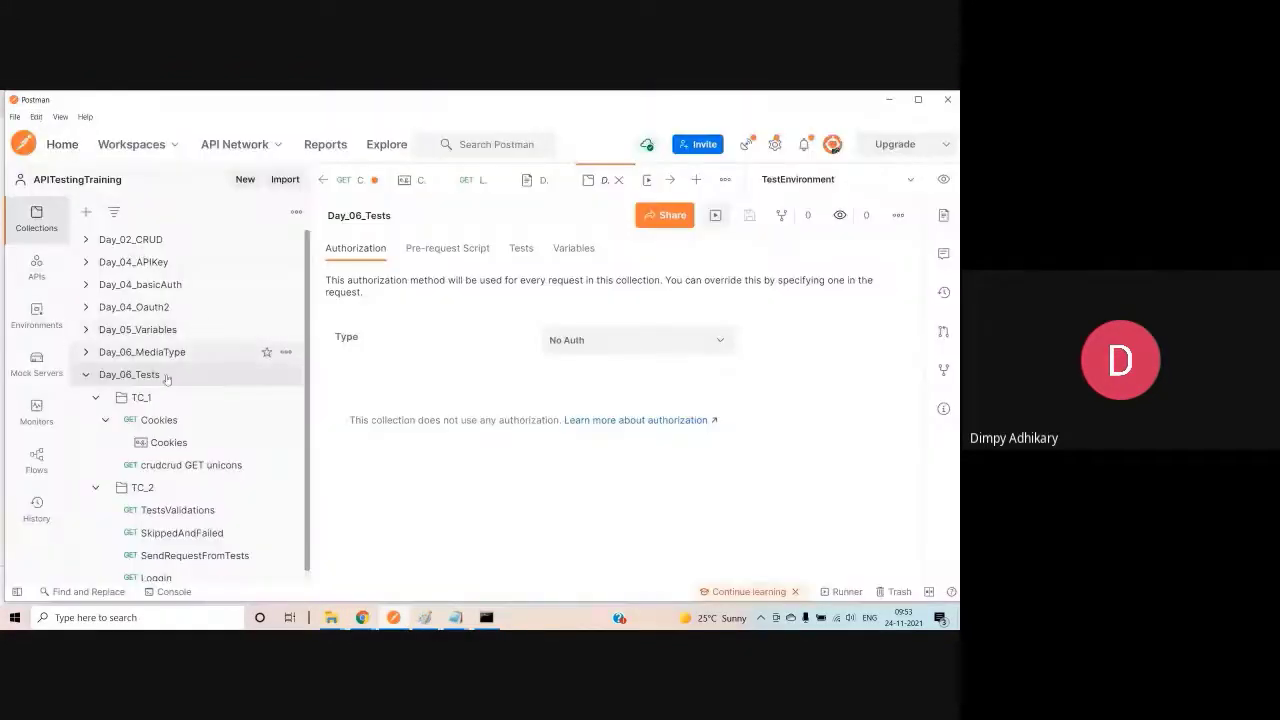
Export the Day_06_Tests collection as Day_06_Tests.postman_collection into the postman folder on the Desktop
left_click(286, 374)
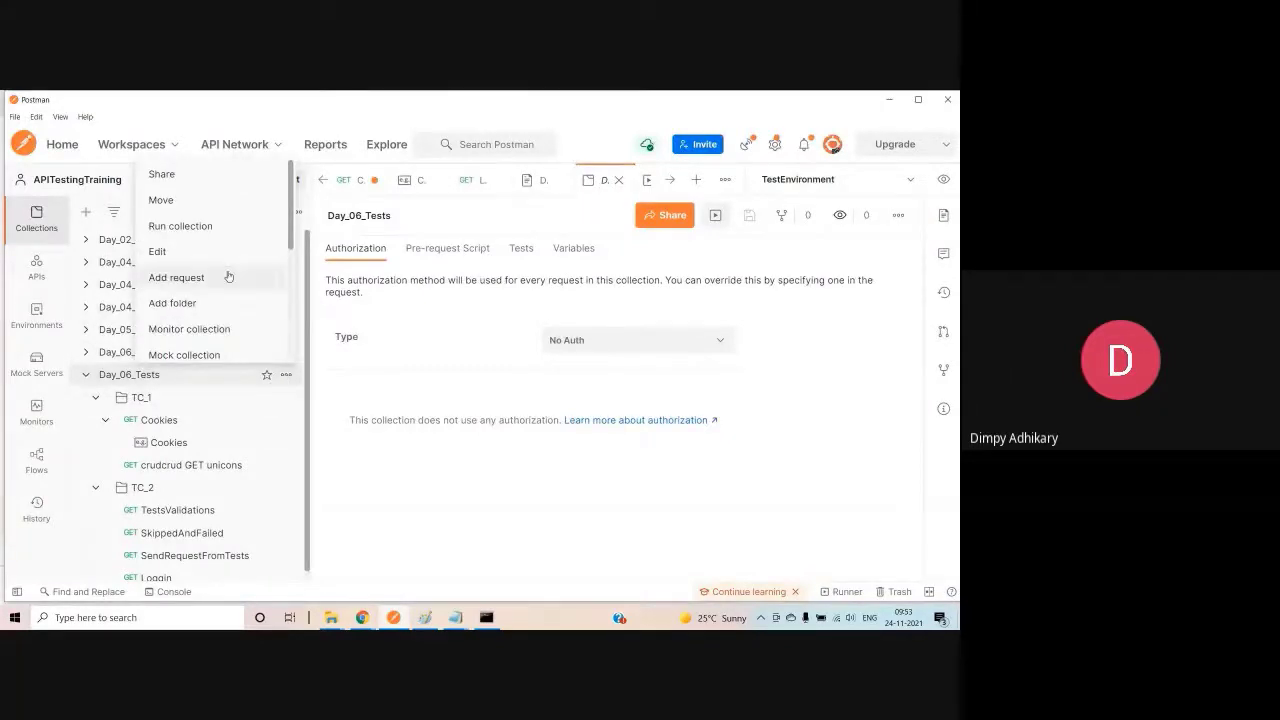
scroll(220, 300, "down", 1)
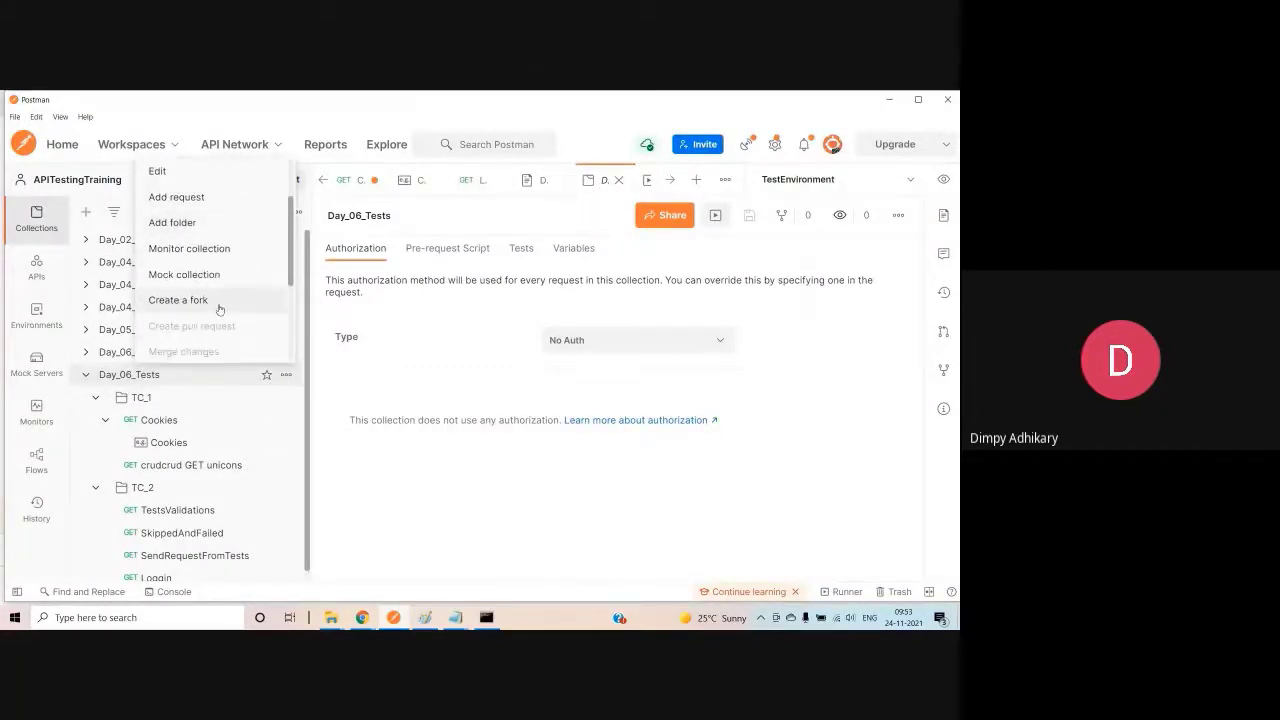
scroll(220, 308, "up", 1)
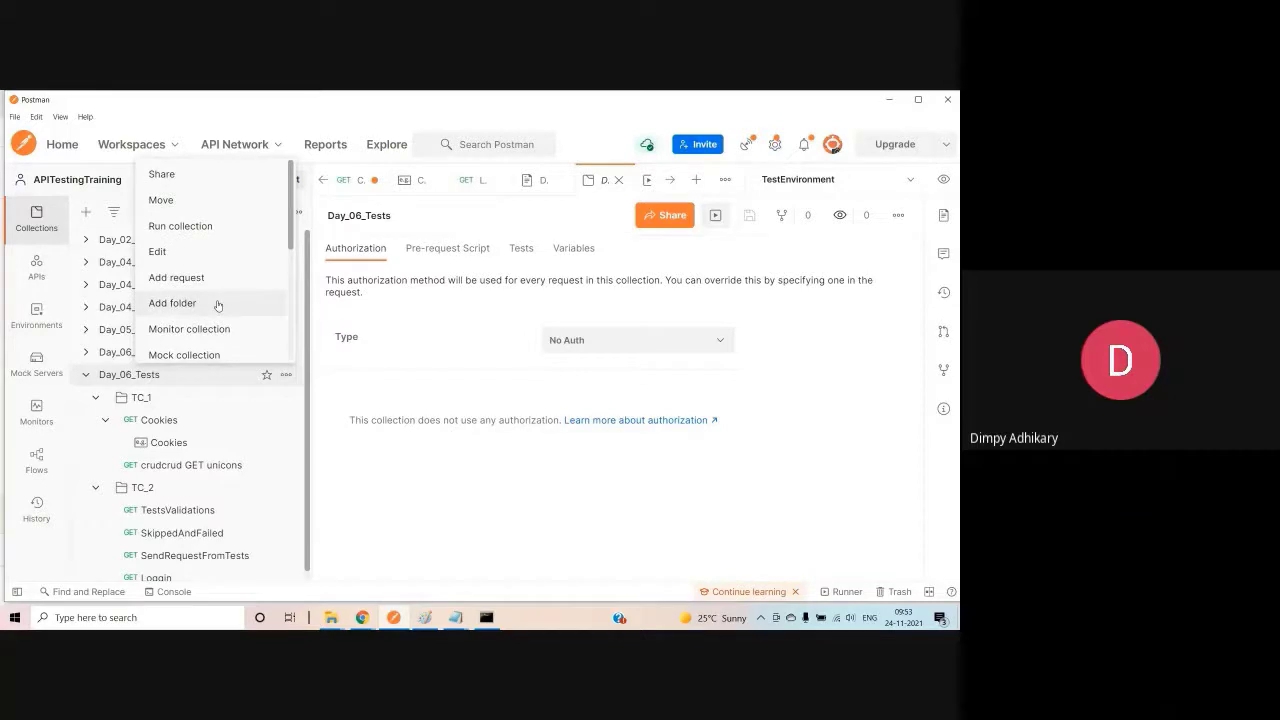
scroll(218, 305, "down", 4)
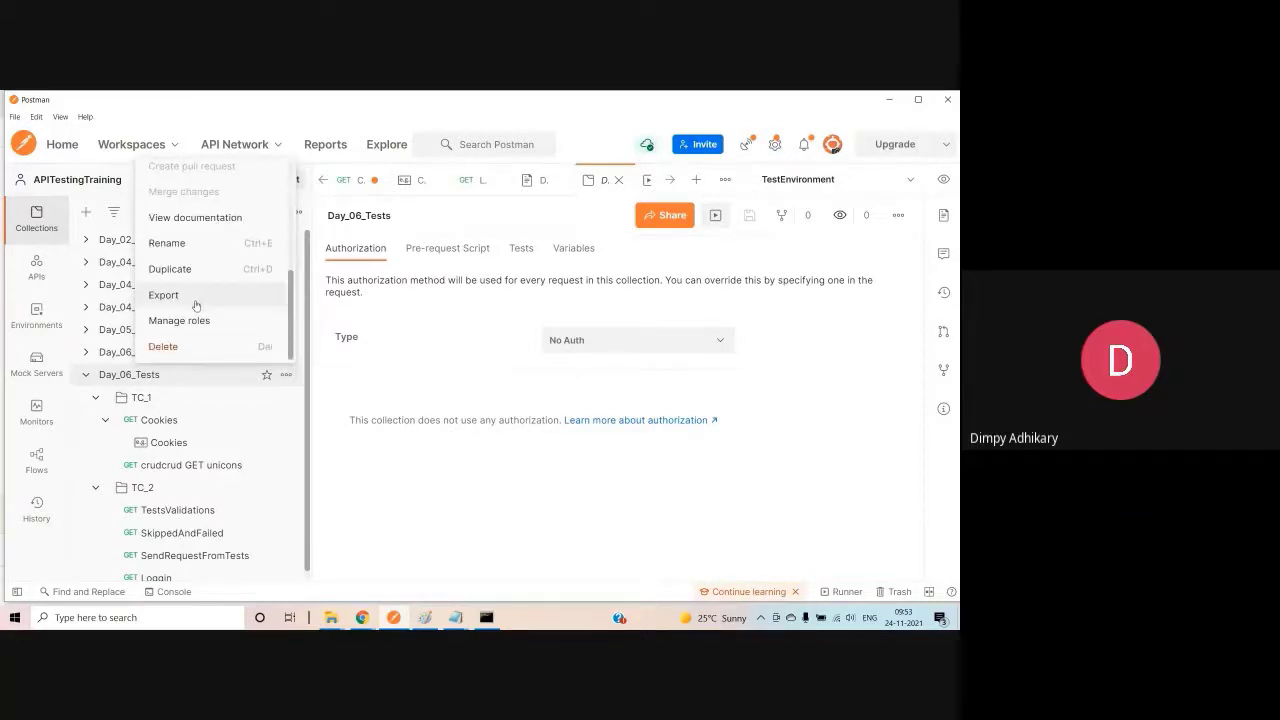
left_click(196, 295)
left_click(700, 551)
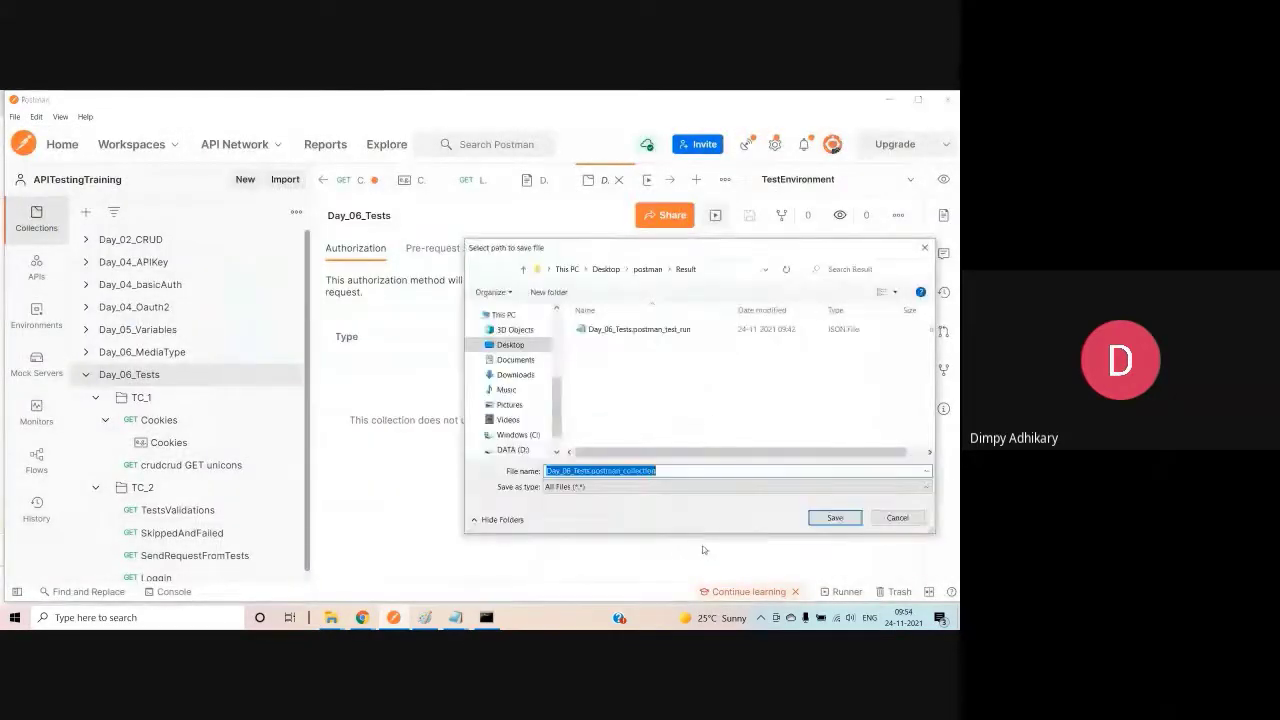
left_click(647, 269)
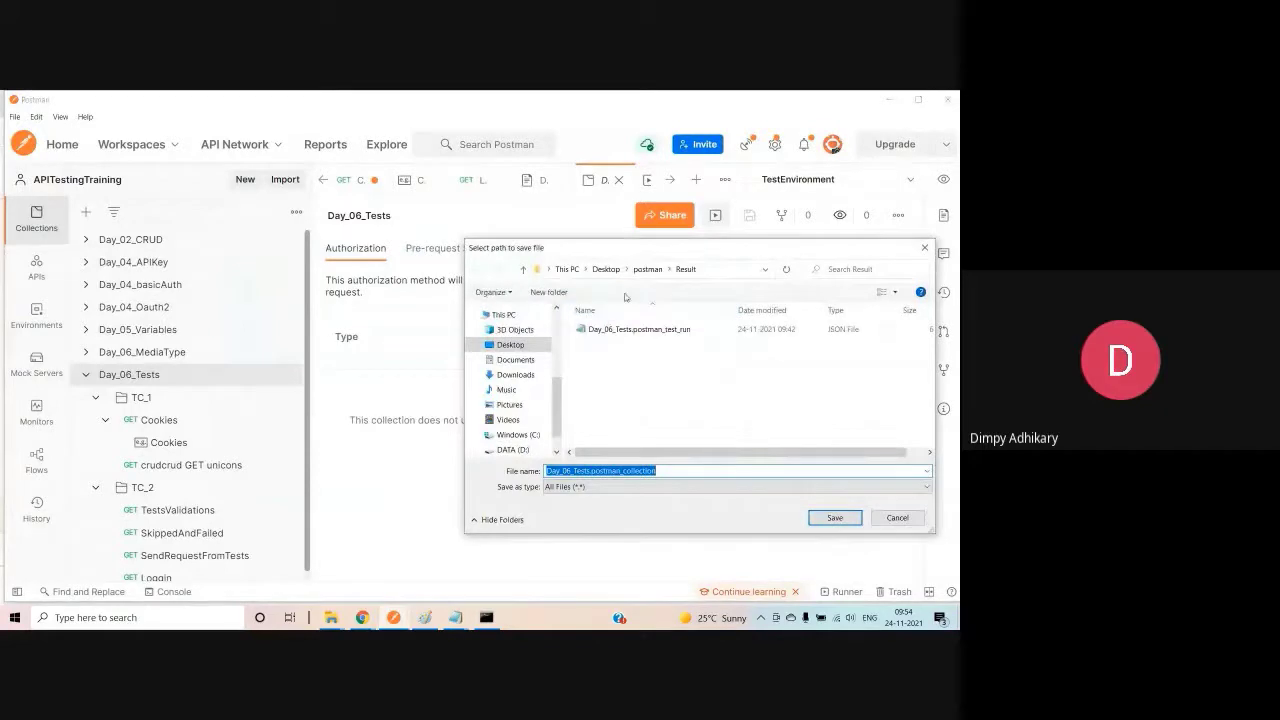
left_click(835, 518)
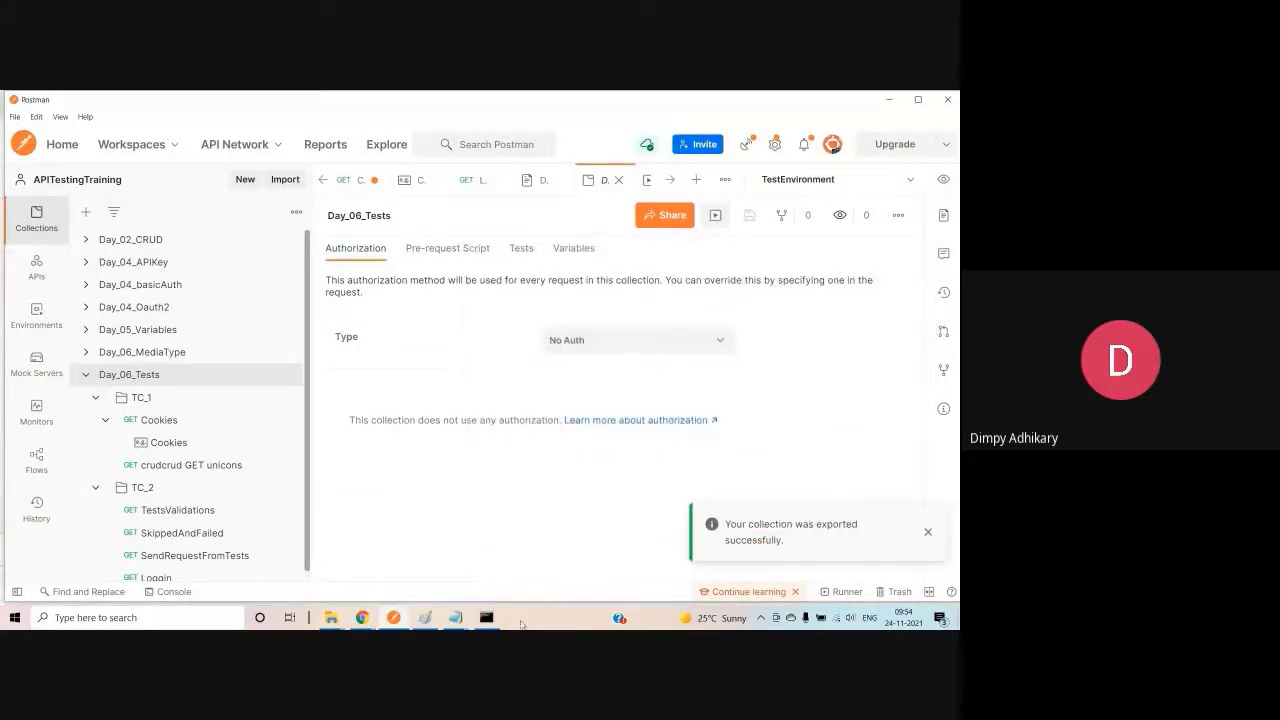
Switch to File Explorer, go to the postman folder and launch a command prompt (cmd) from that location
mouse_move(335, 622)
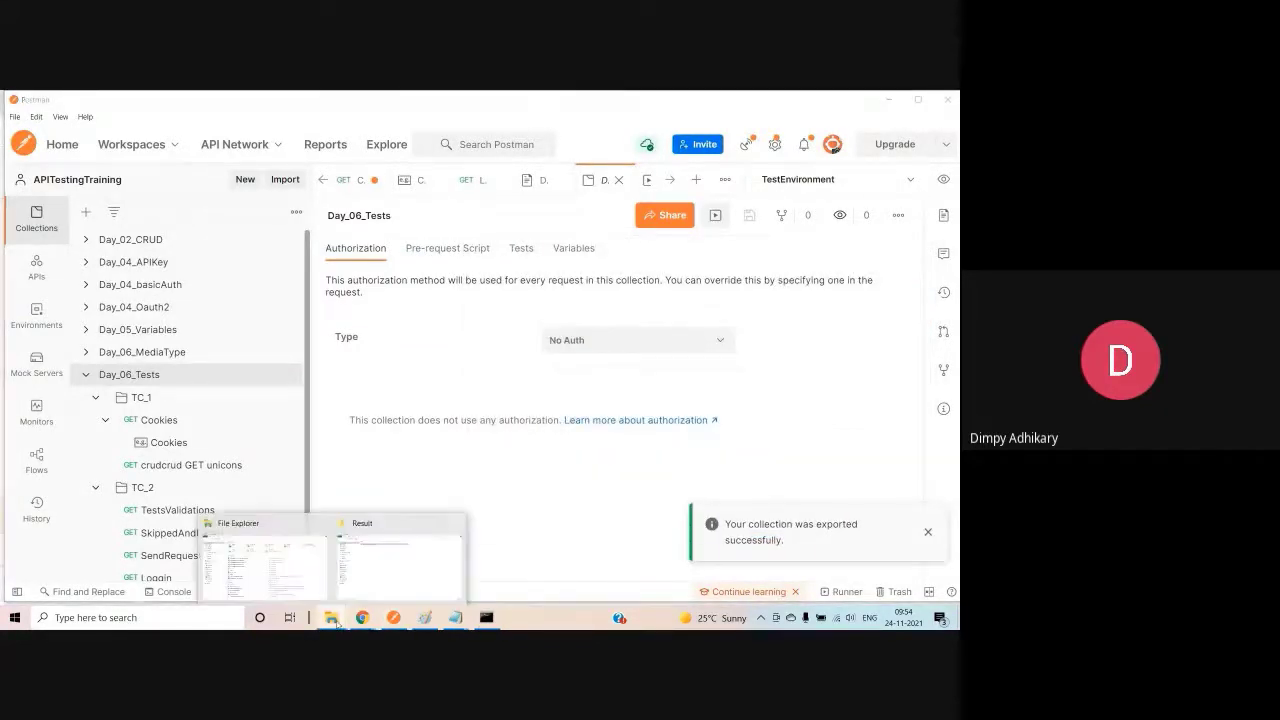
left_click(372, 565)
left_click(106, 131)
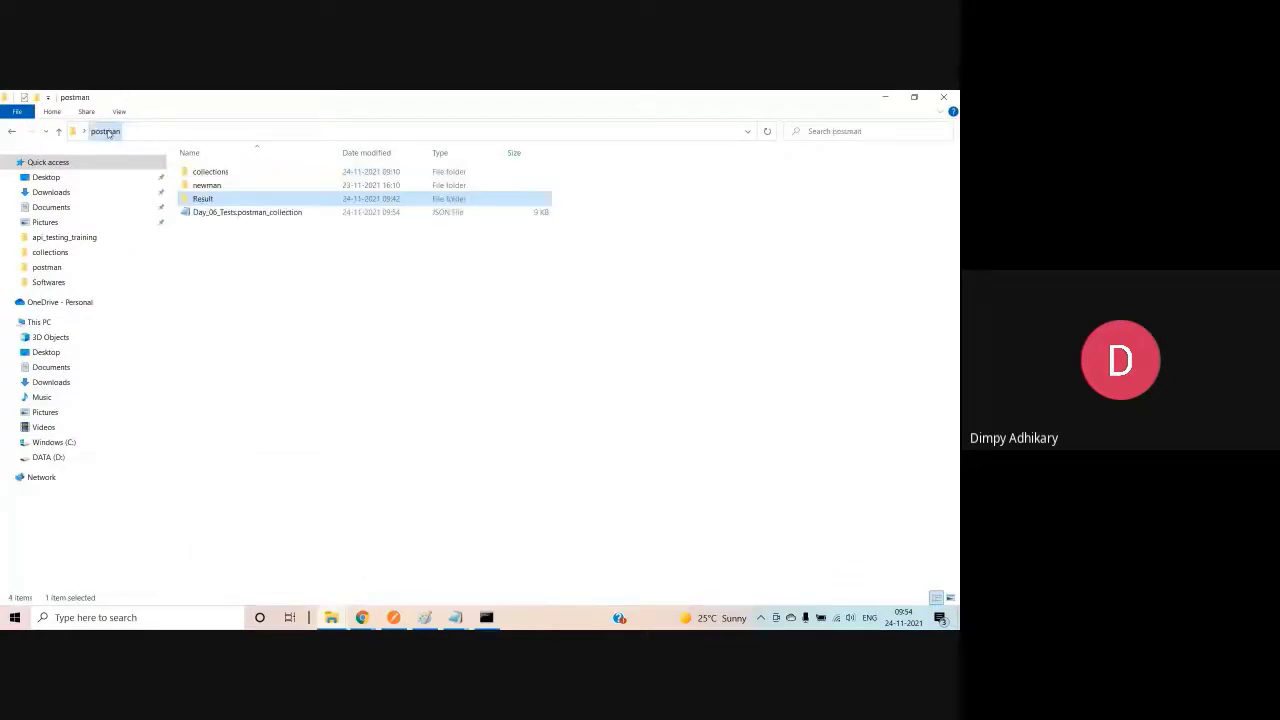
left_click(355, 129)
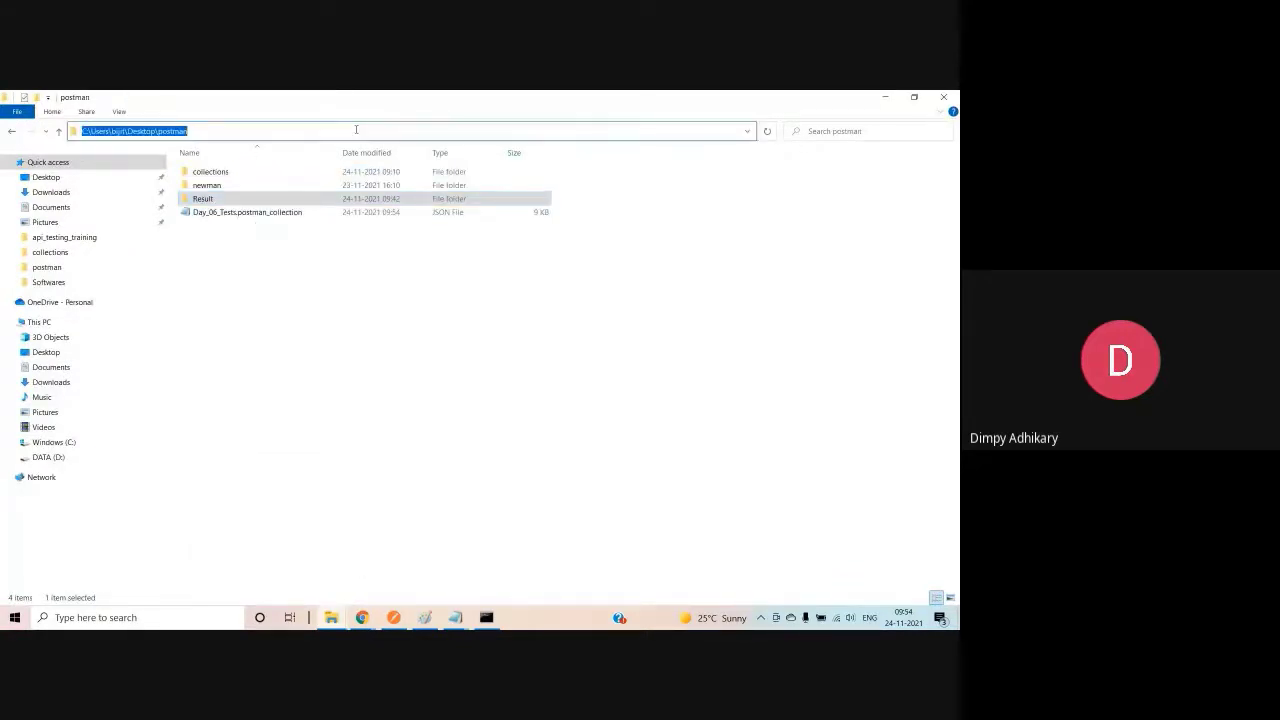
type("cmd")
key("Return")
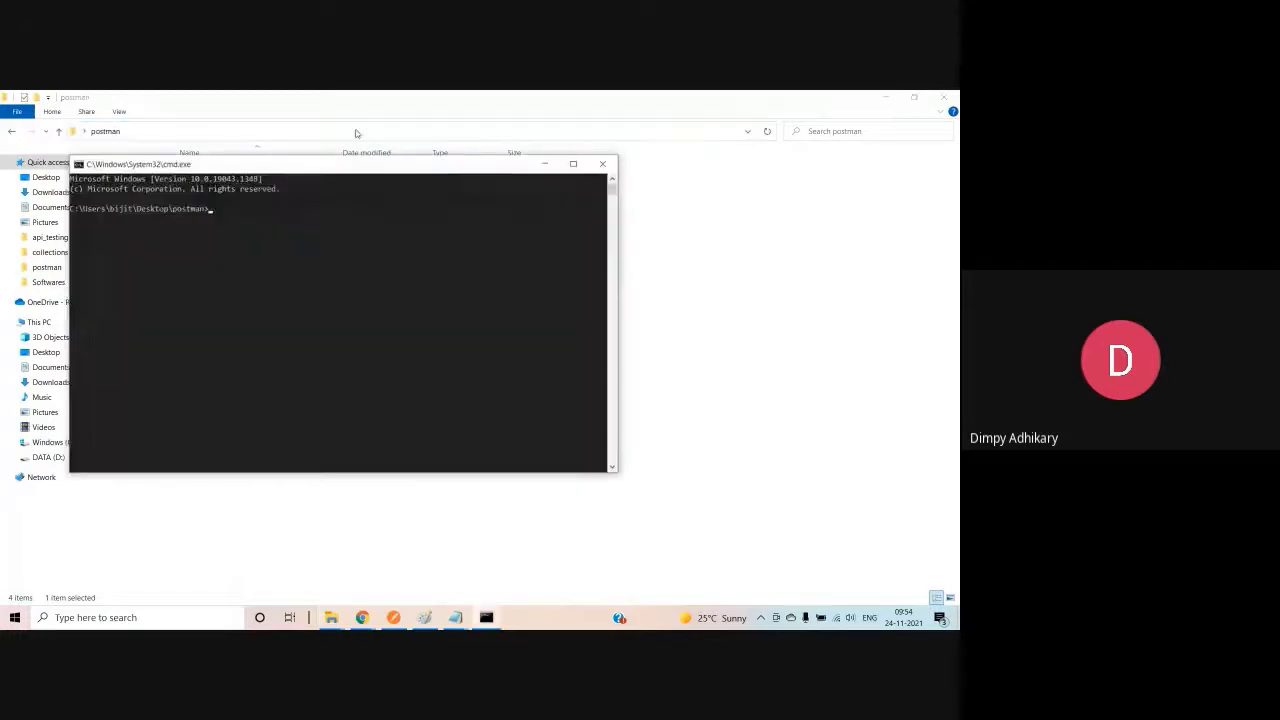
Run the exported collection with the command newman run Day_06_Tests.postman_collection.json
type("newman")
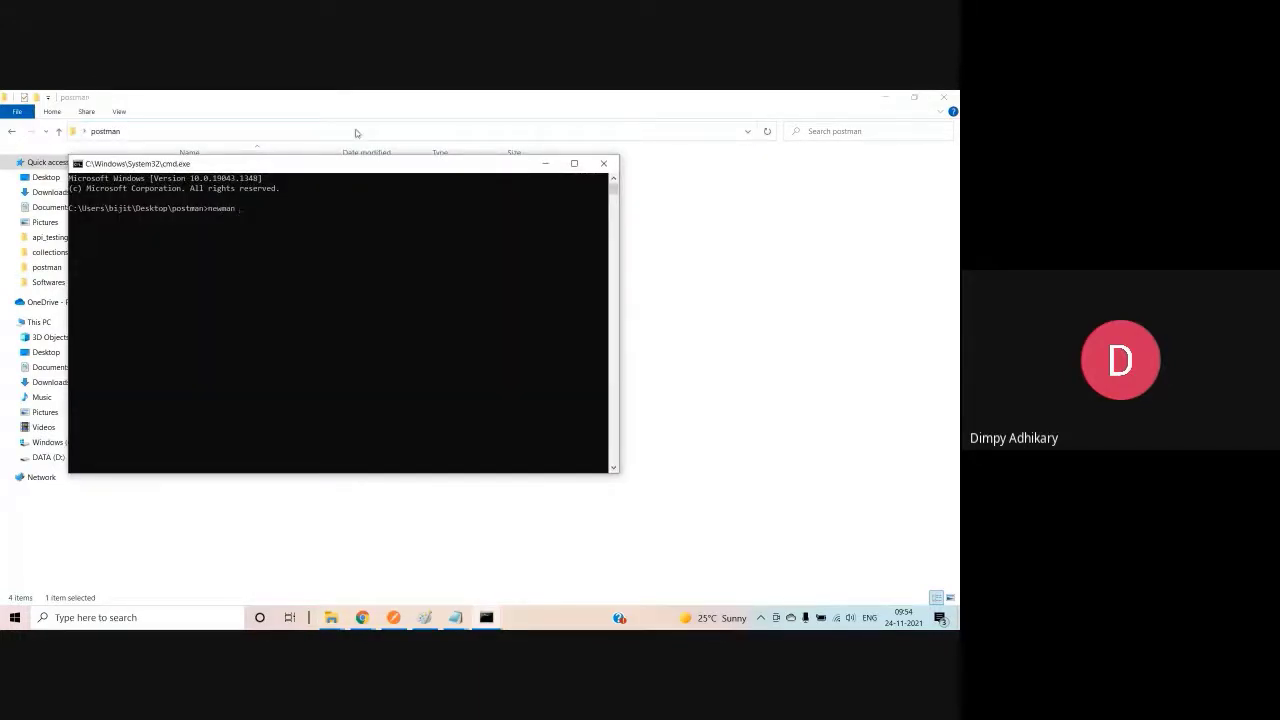
type(" run ")
type("D")
key("Tab")
key("Return")
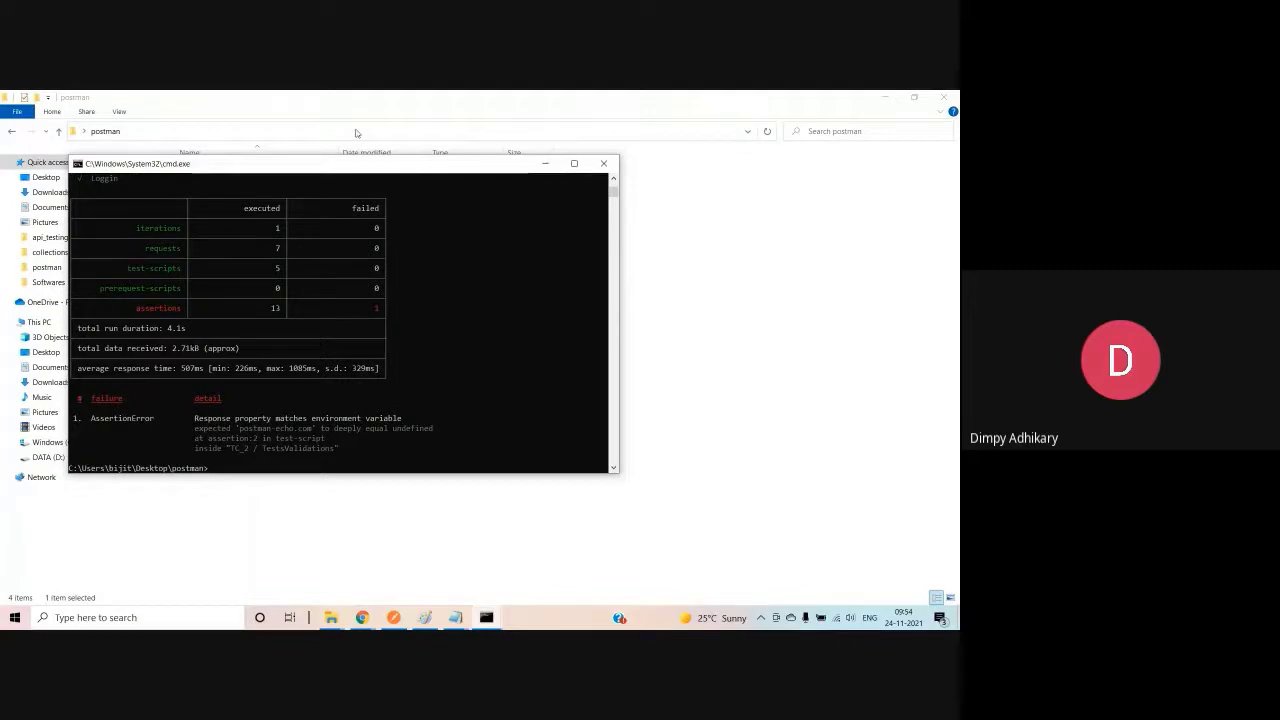
Copy the HTML report command from the Google Slides deck and run newman run Day_06_Tests.postman_collection.json -reporters=cli,htmlextra in the command prompt
left_click(364, 619)
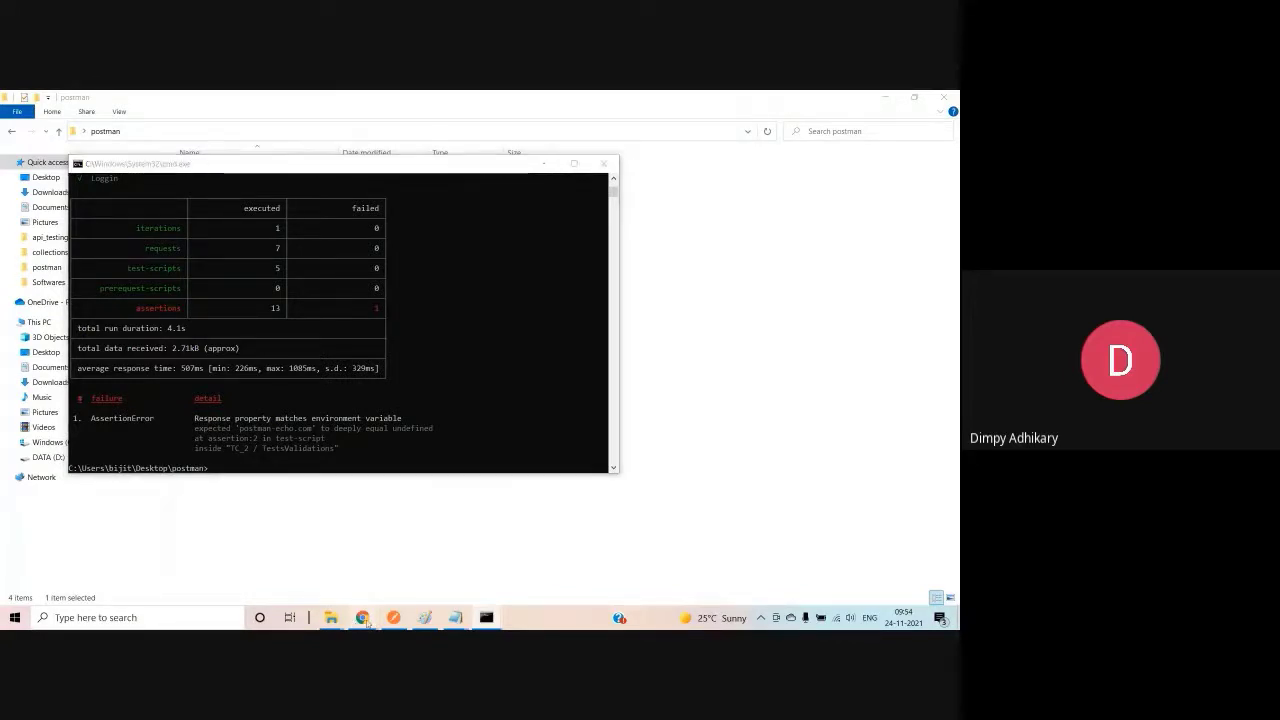
left_click(382, 581)
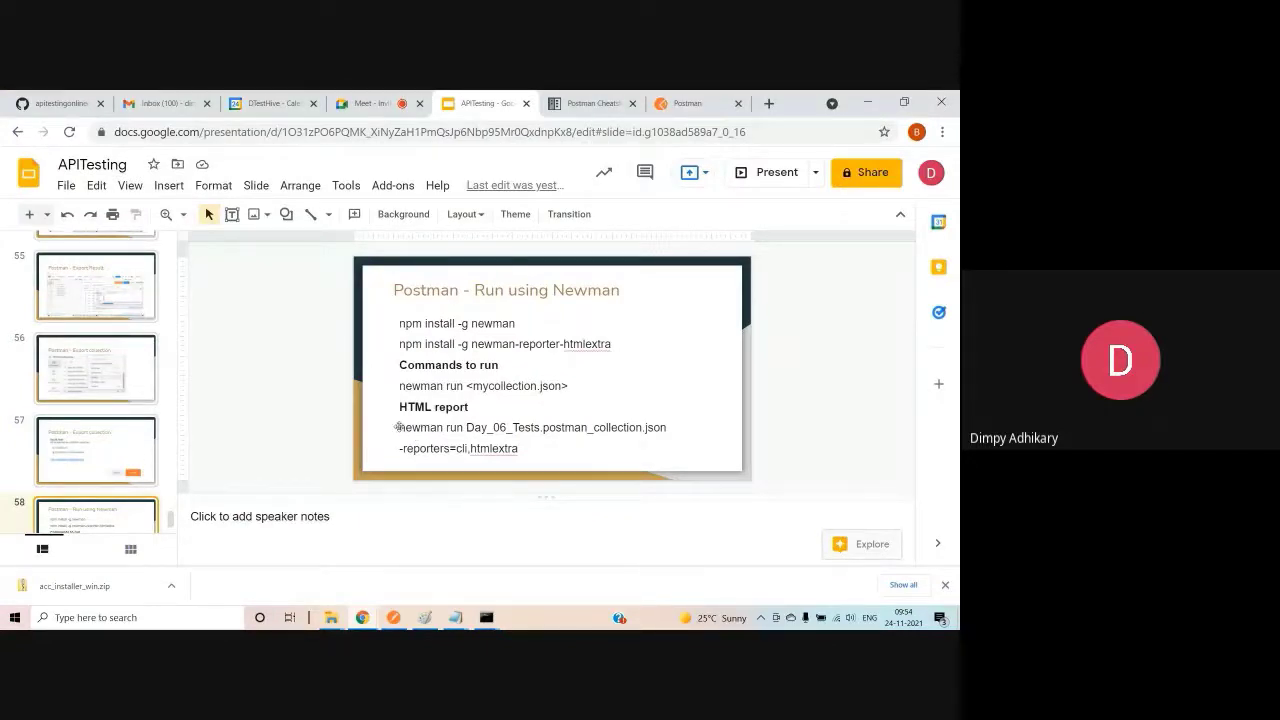
left_click_drag(400, 427, 530, 448)
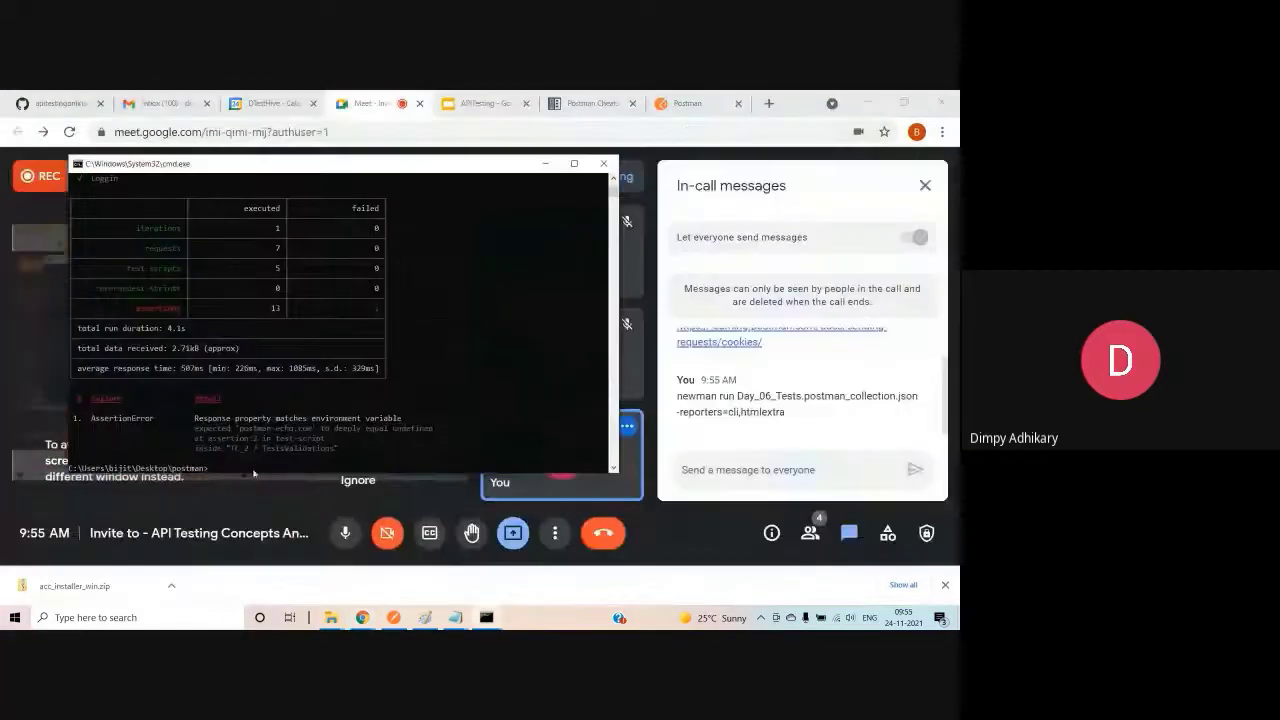
right_click(253, 466)
key("Return")
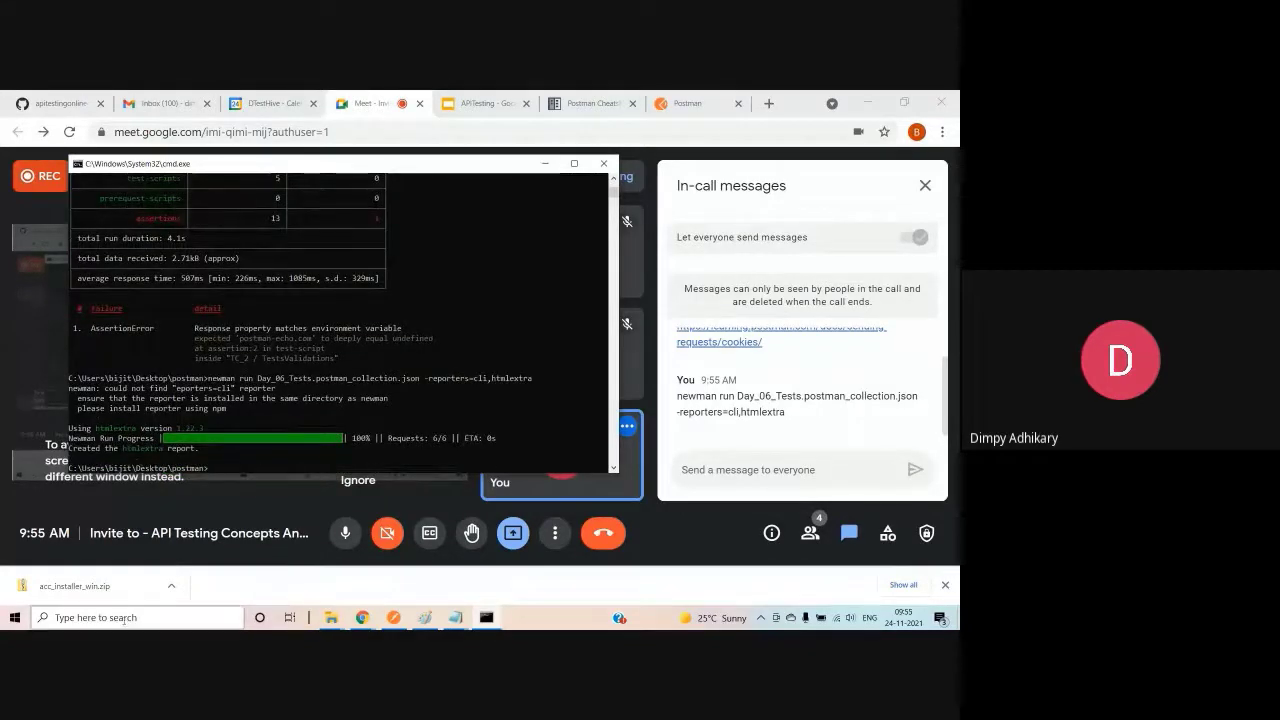
Switch to File Explorer and open the Day_06_Tests HTML report from the newman folder in the browser
mouse_move(365, 620)
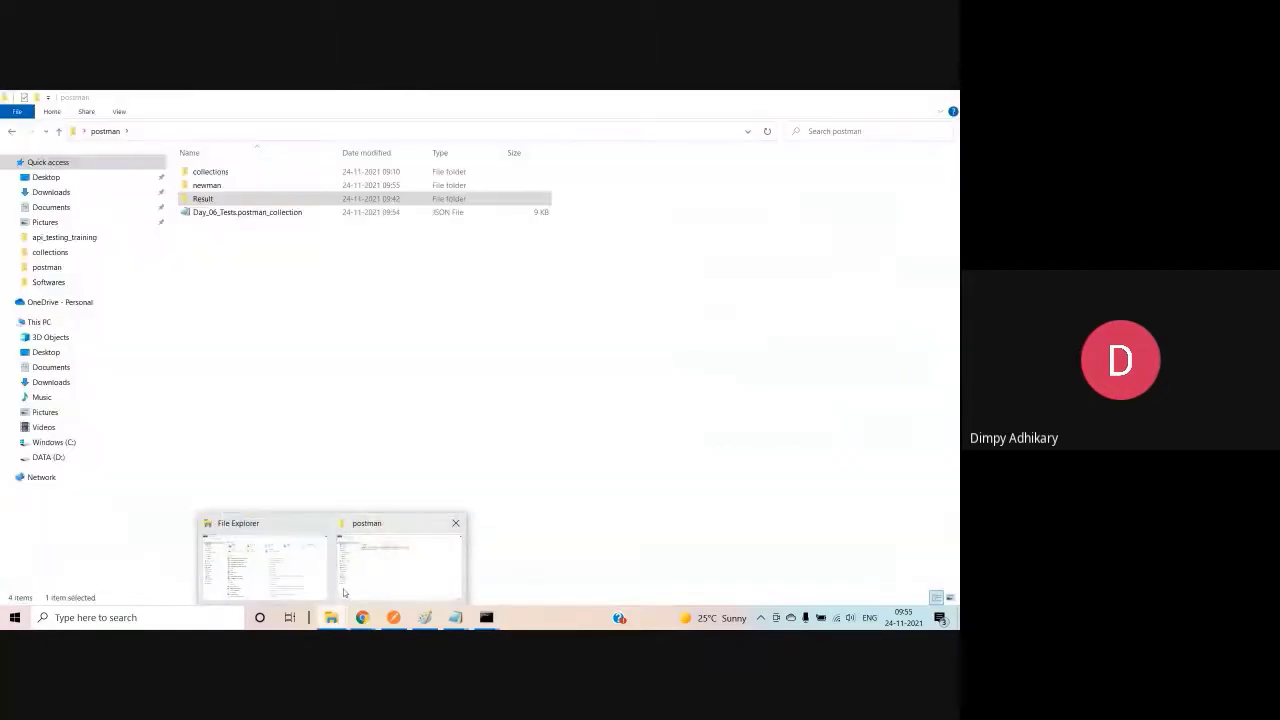
left_click(343, 590)
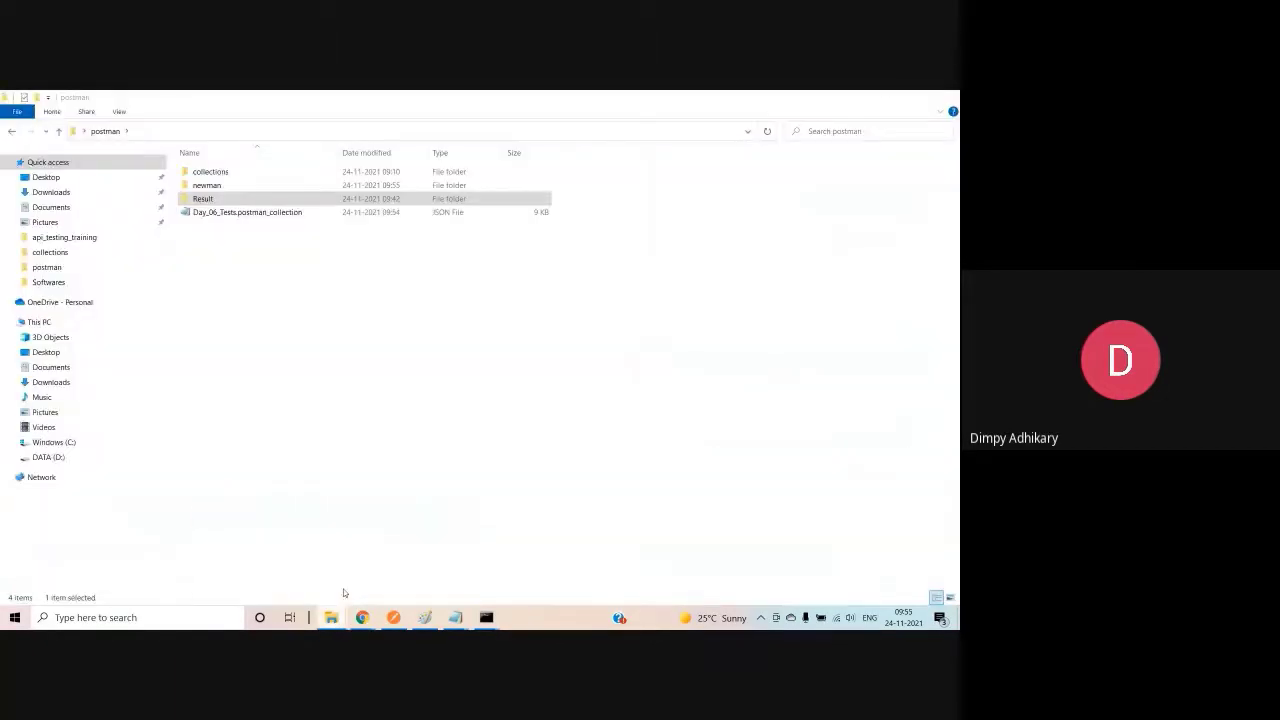
double_click(210, 186)
double_click(215, 186)
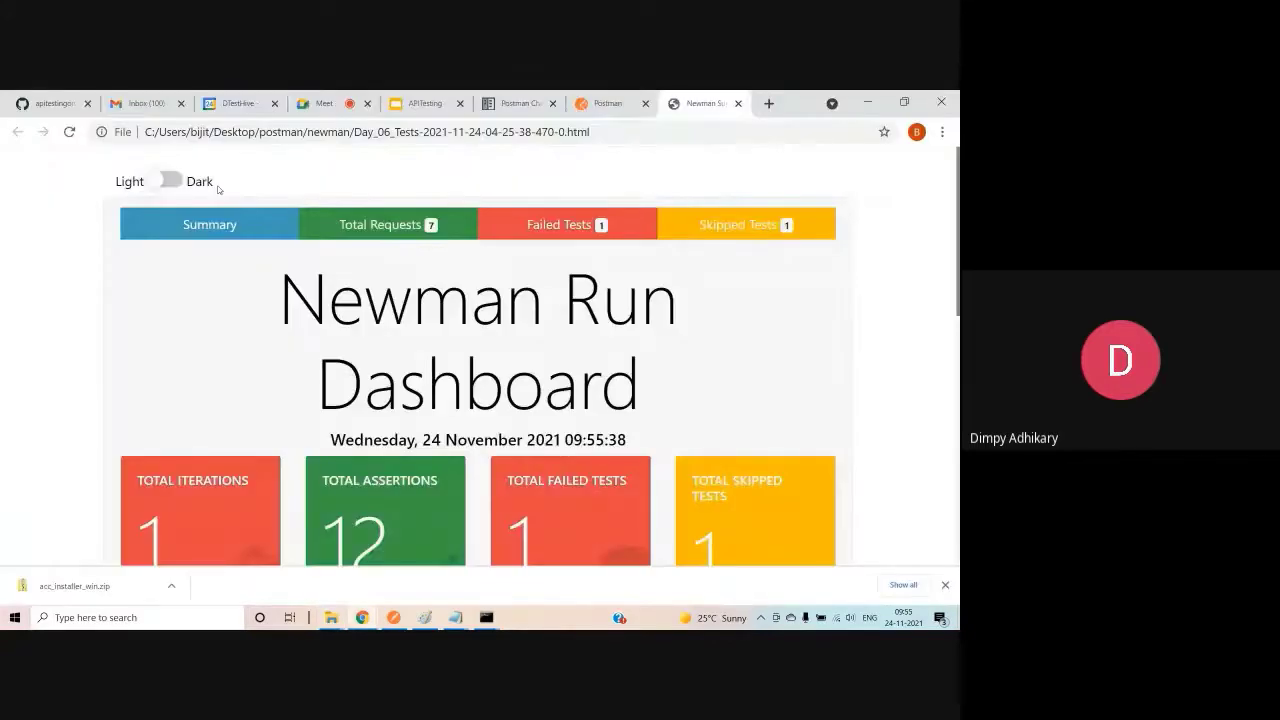
Review the total requests, failed tests and skipped tests sections of the Newman report
left_click(393, 228)
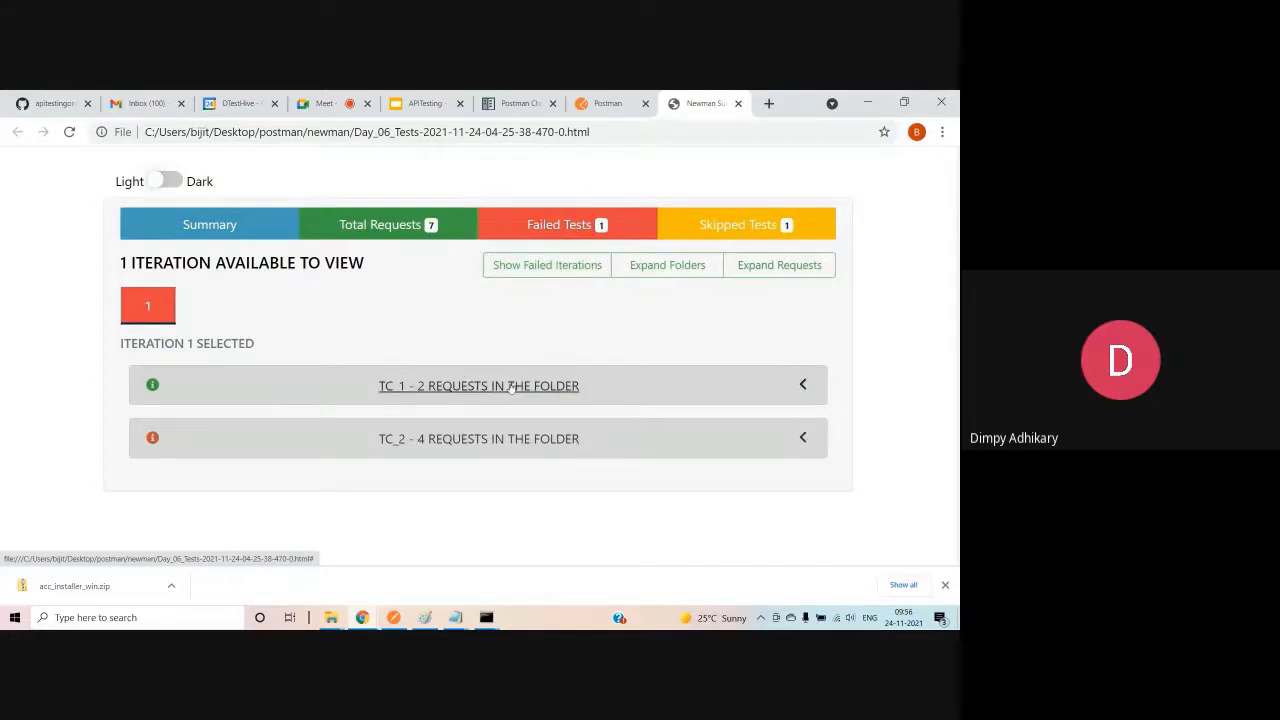
left_click(550, 227)
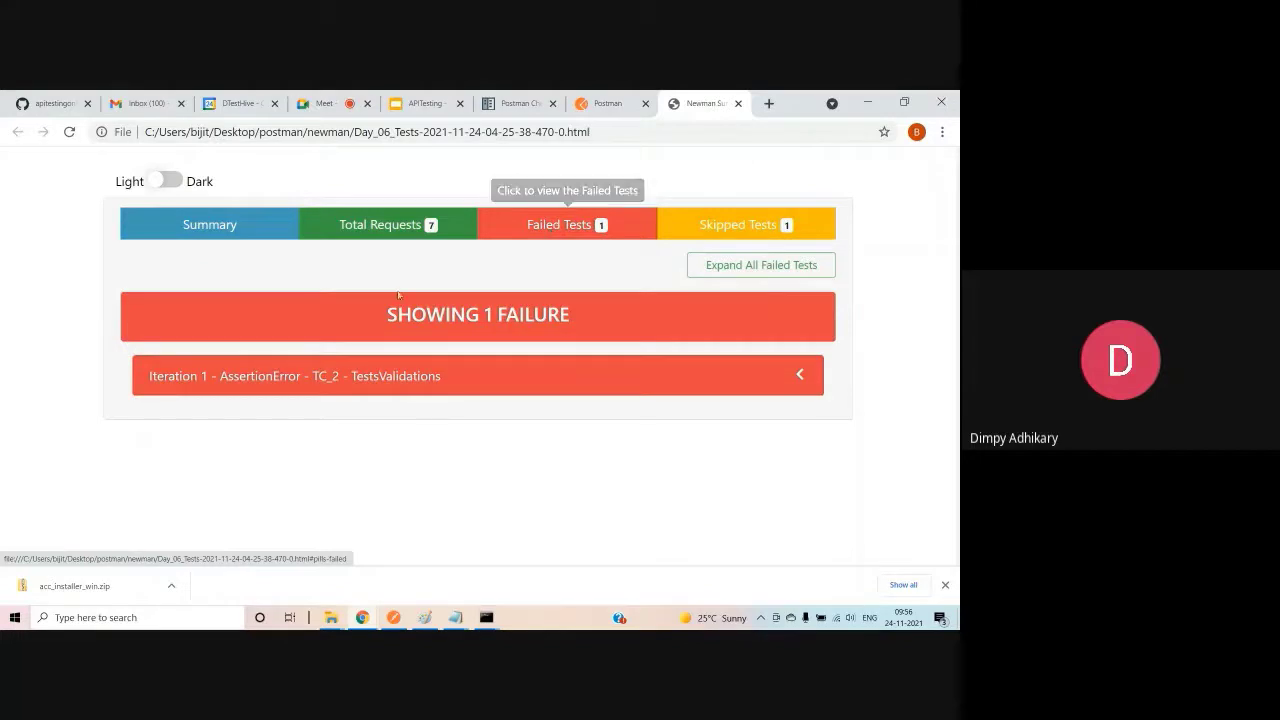
left_click(714, 224)
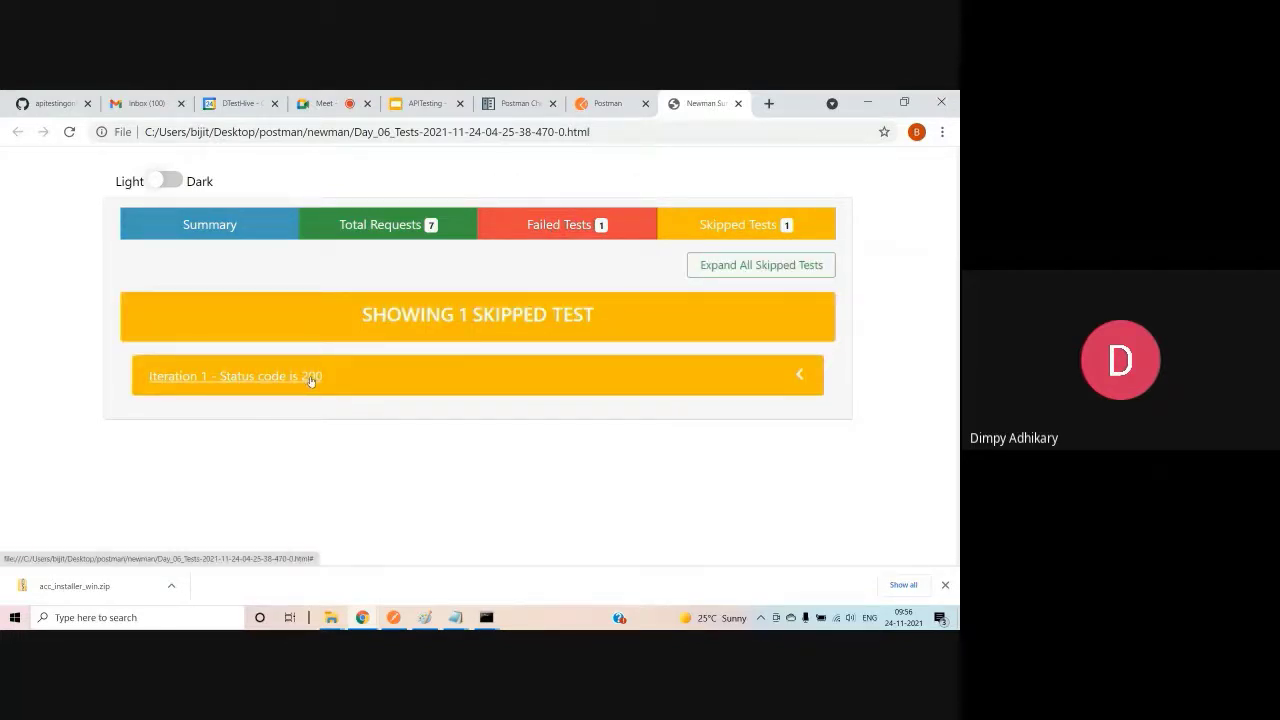
left_click(575, 227)
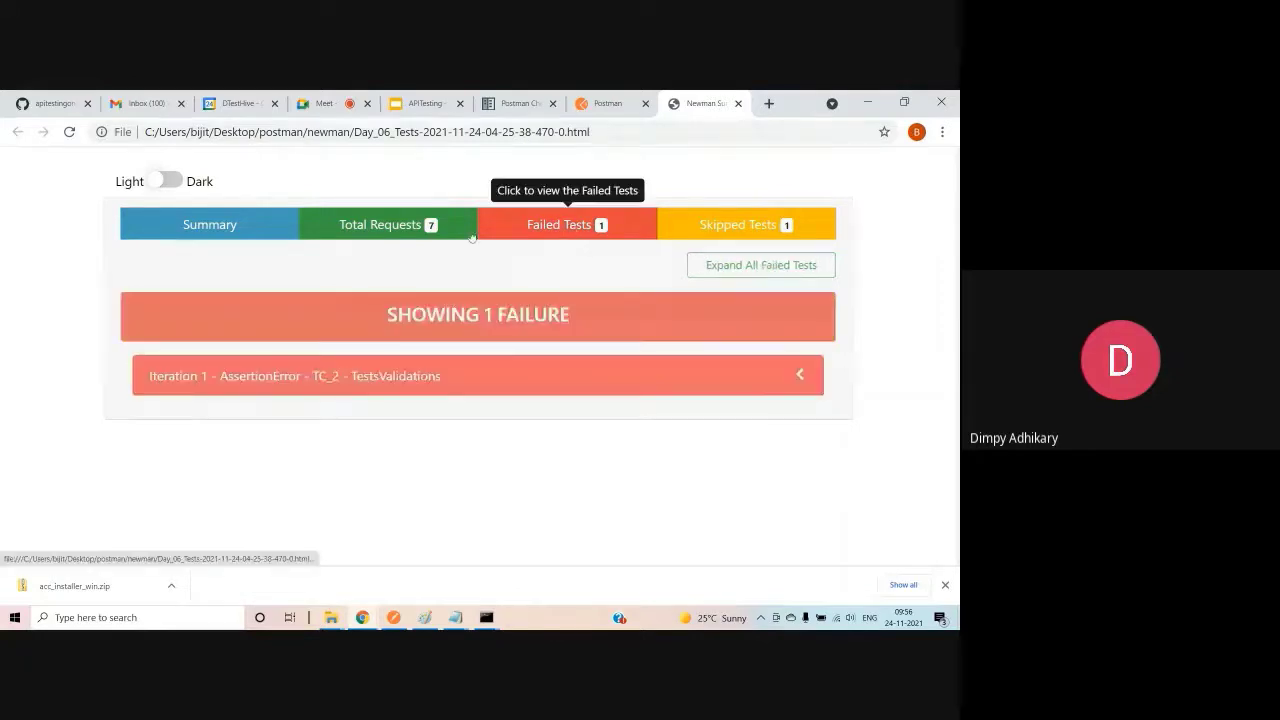
left_click(390, 224)
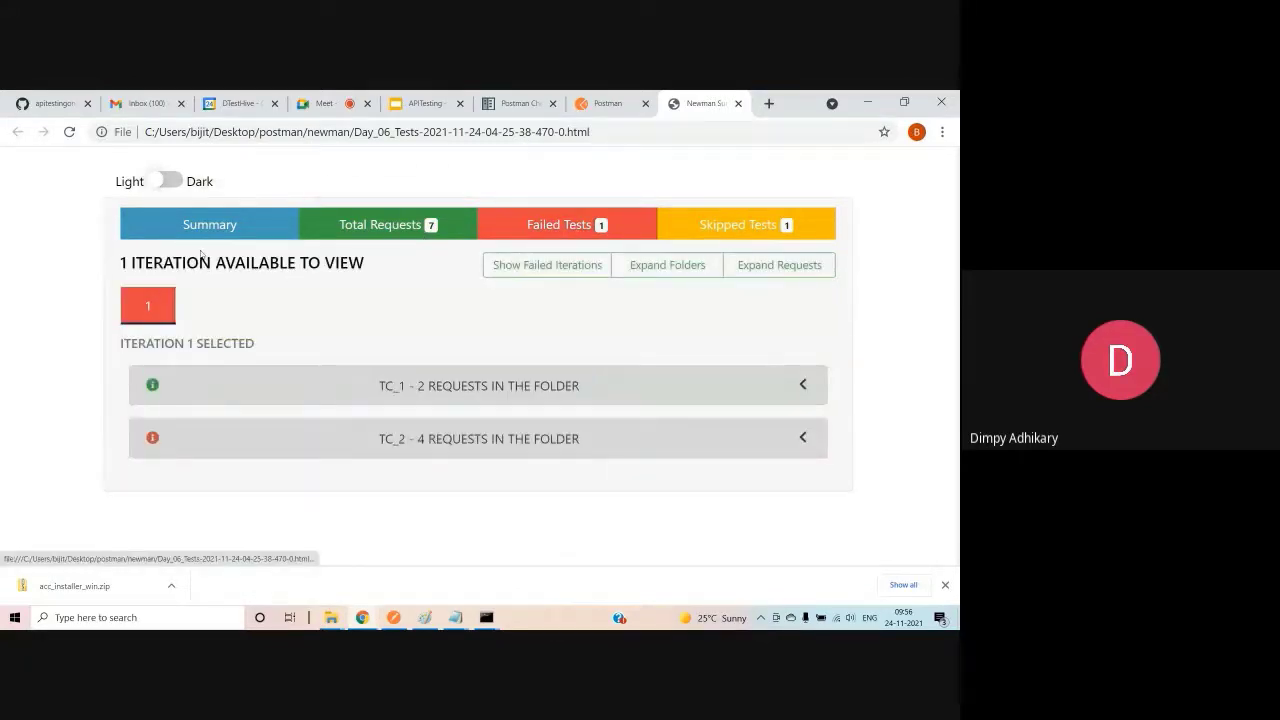
Expand the TC_1 folder and its Cookies request, and examine the headers, response body and test information
left_click(572, 388)
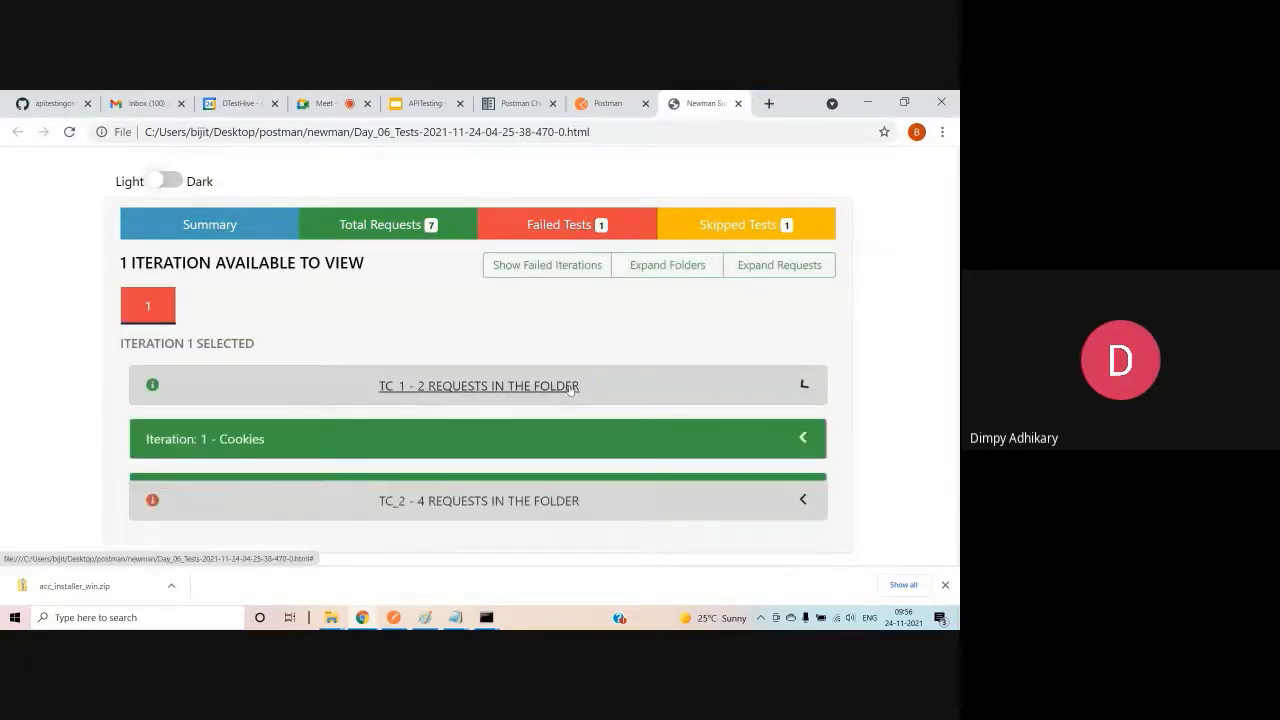
left_click(249, 443)
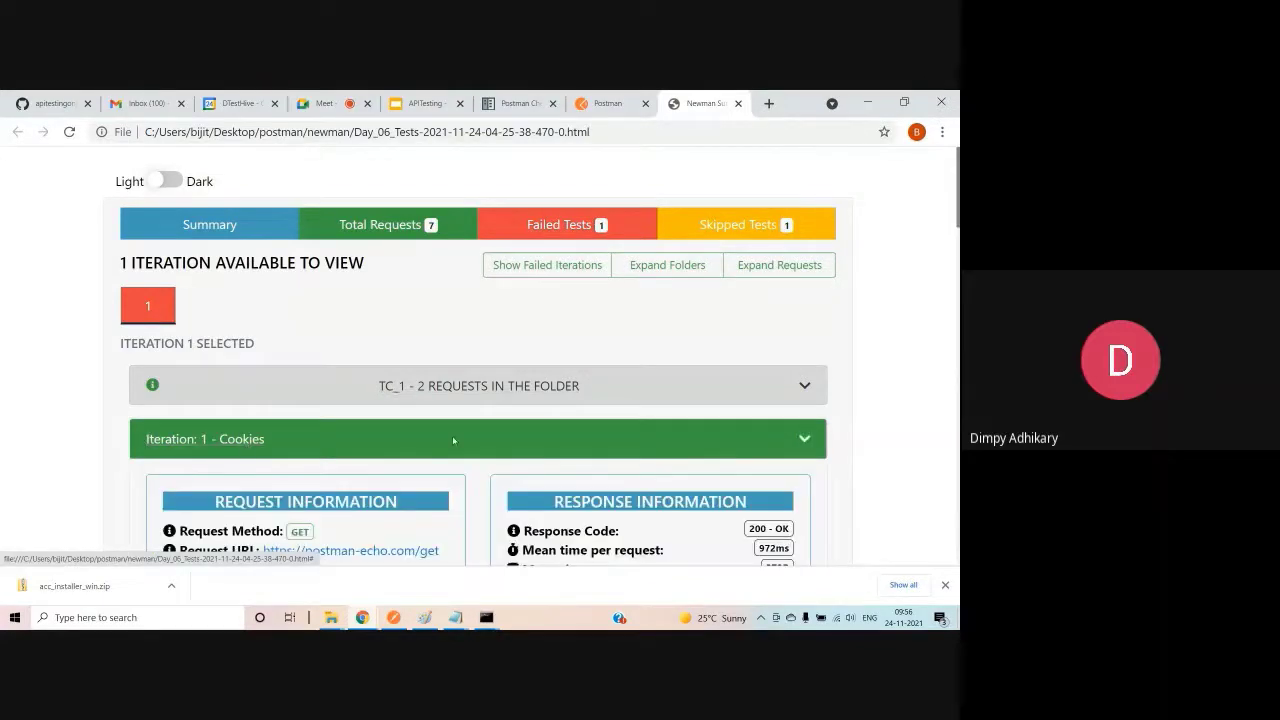
scroll(452, 438, "down", 3)
scroll(332, 459, "down", 2)
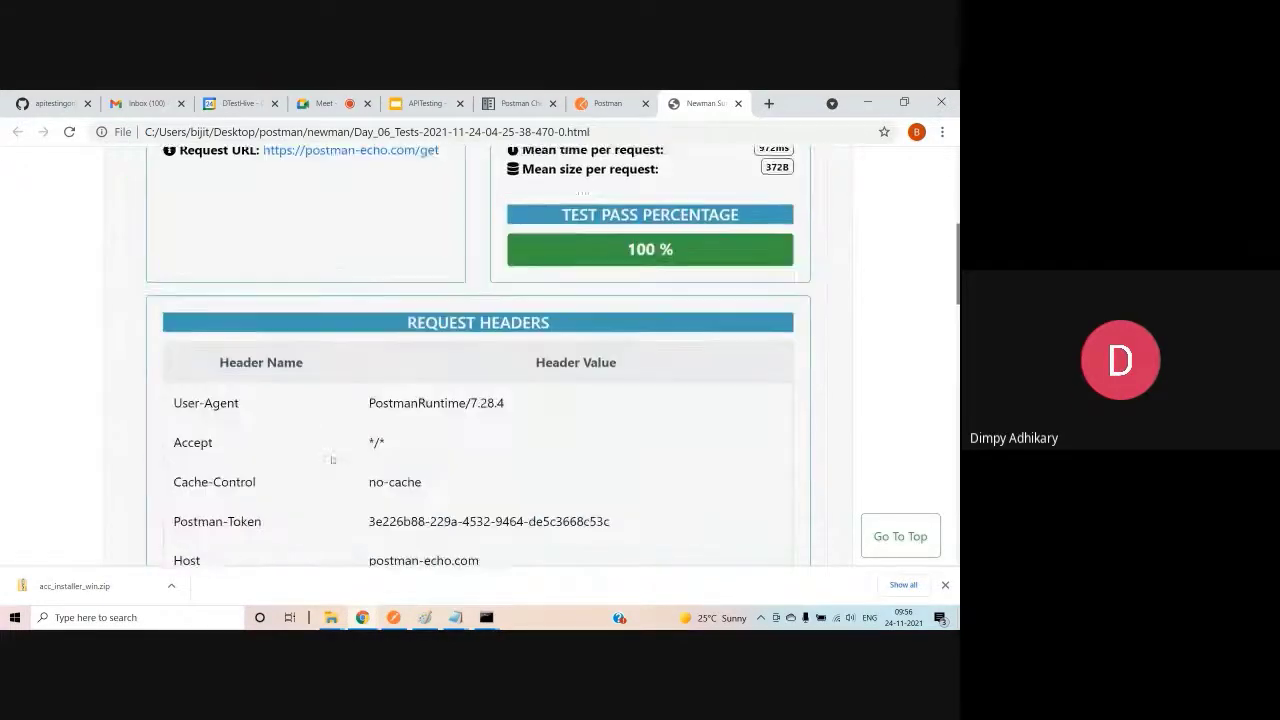
scroll(332, 458, "down", 5)
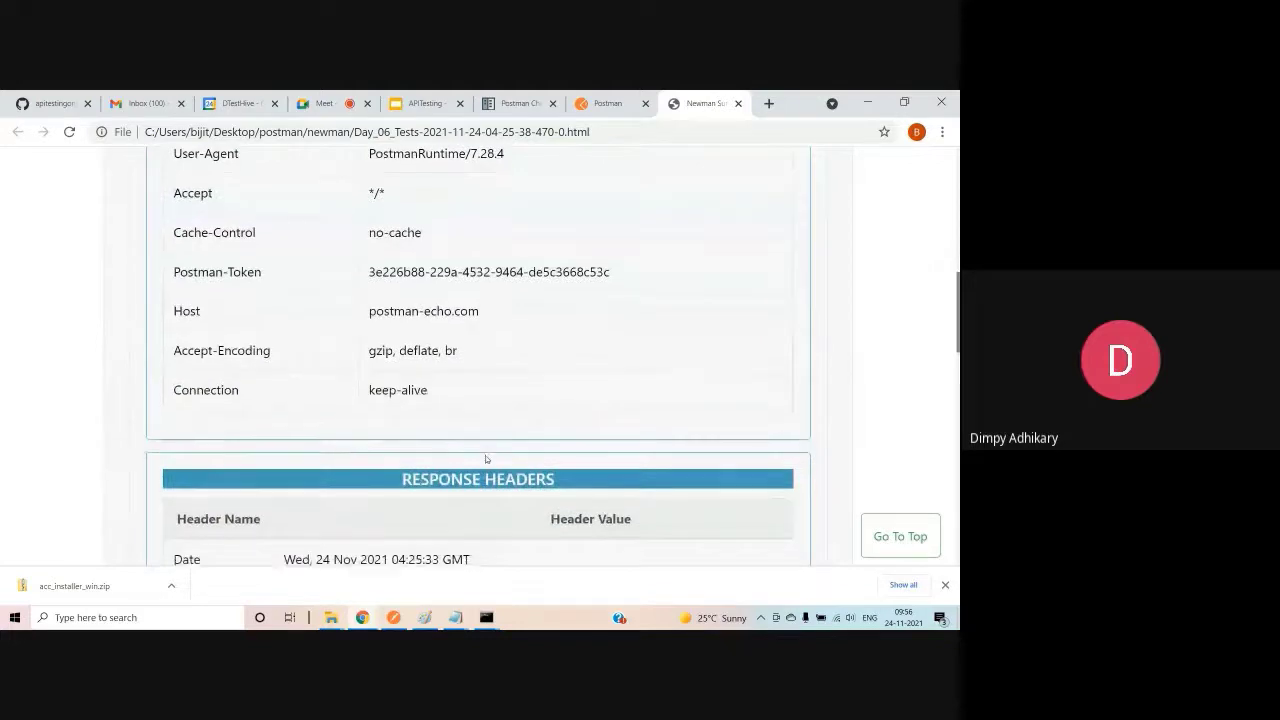
scroll(486, 458, "down", 3)
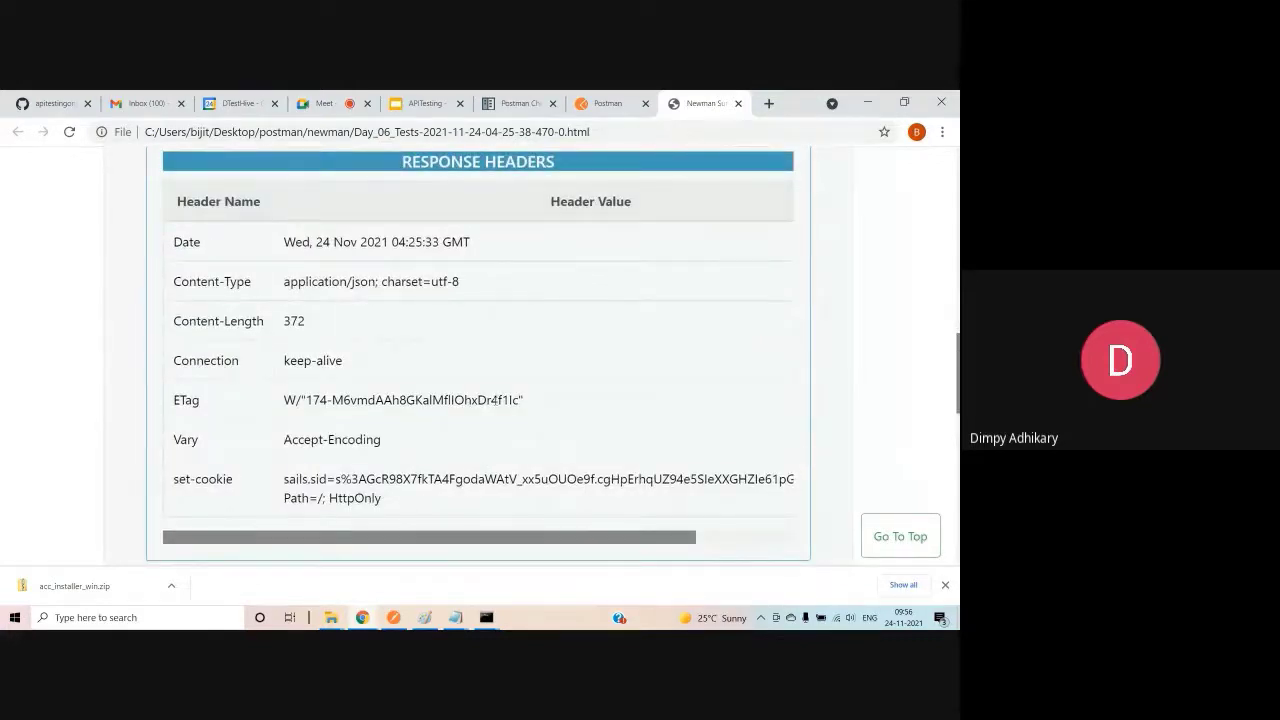
scroll(494, 420, "down", 5)
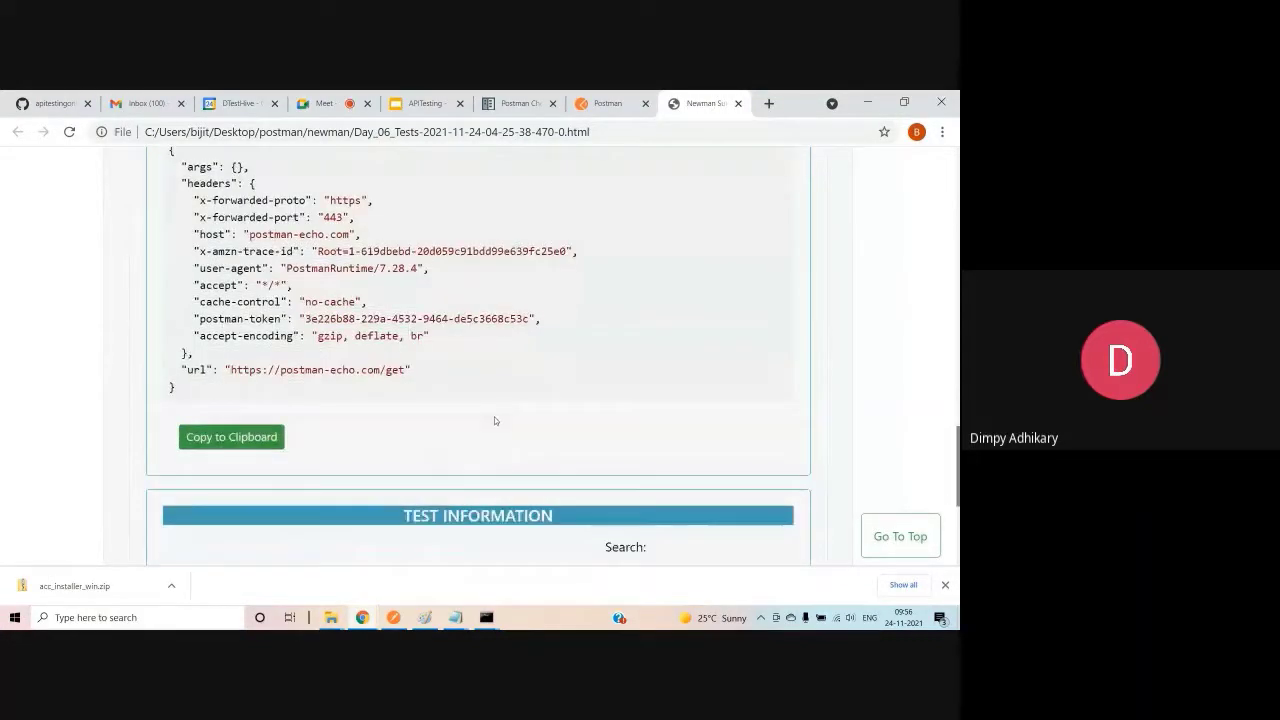
scroll(494, 420, "down", 3)
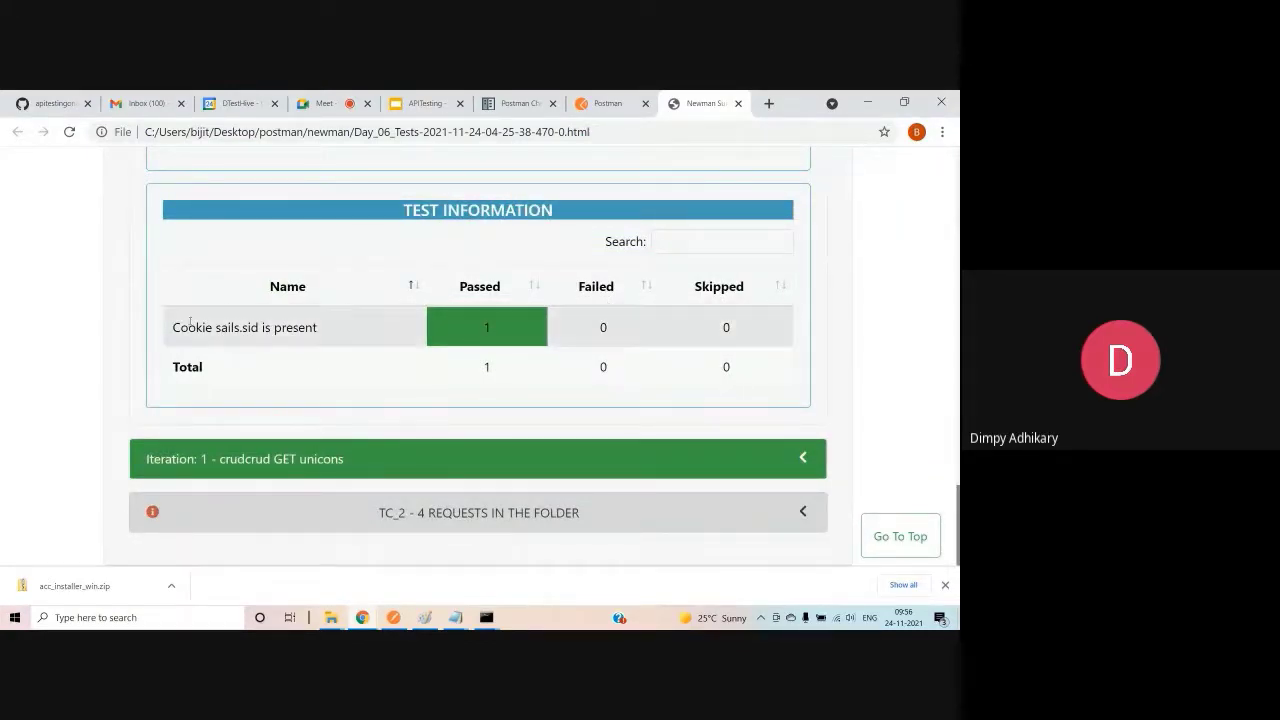
Return to the Summary section of the Newman report and review the run dashboard
scroll(798, 408, "up", 1)
scroll(797, 404, "up", 15)
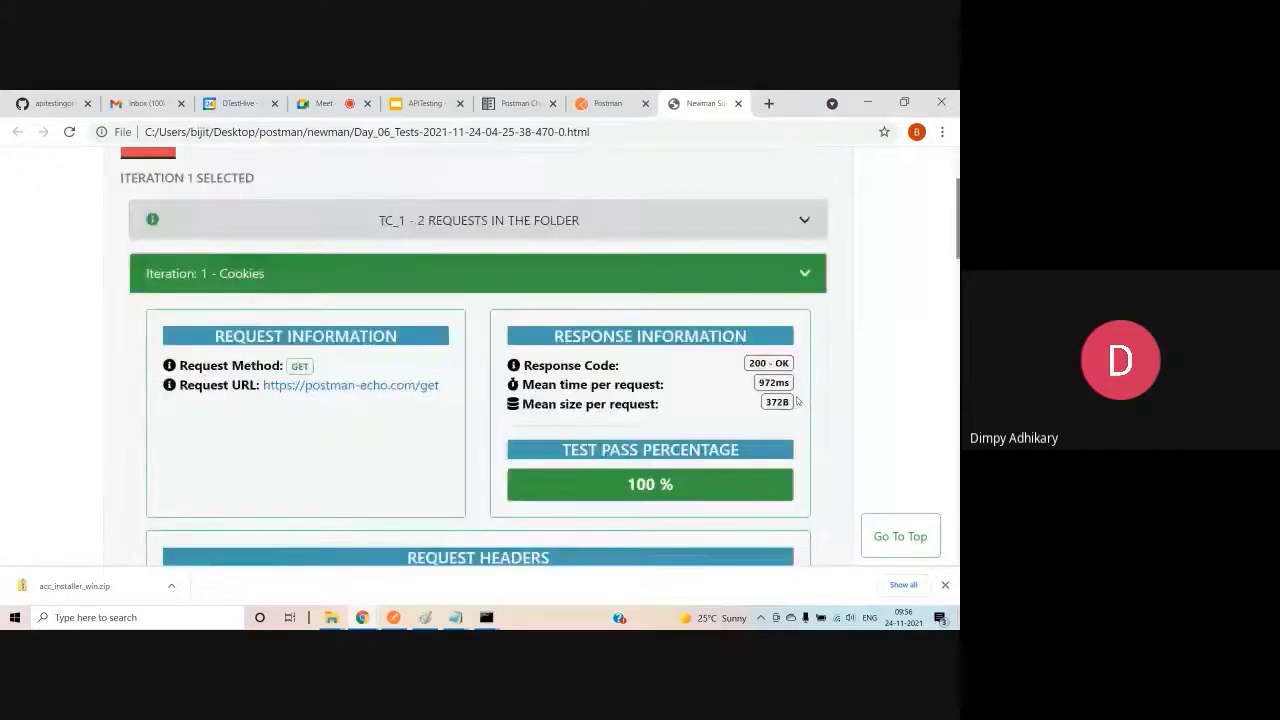
left_click(209, 224)
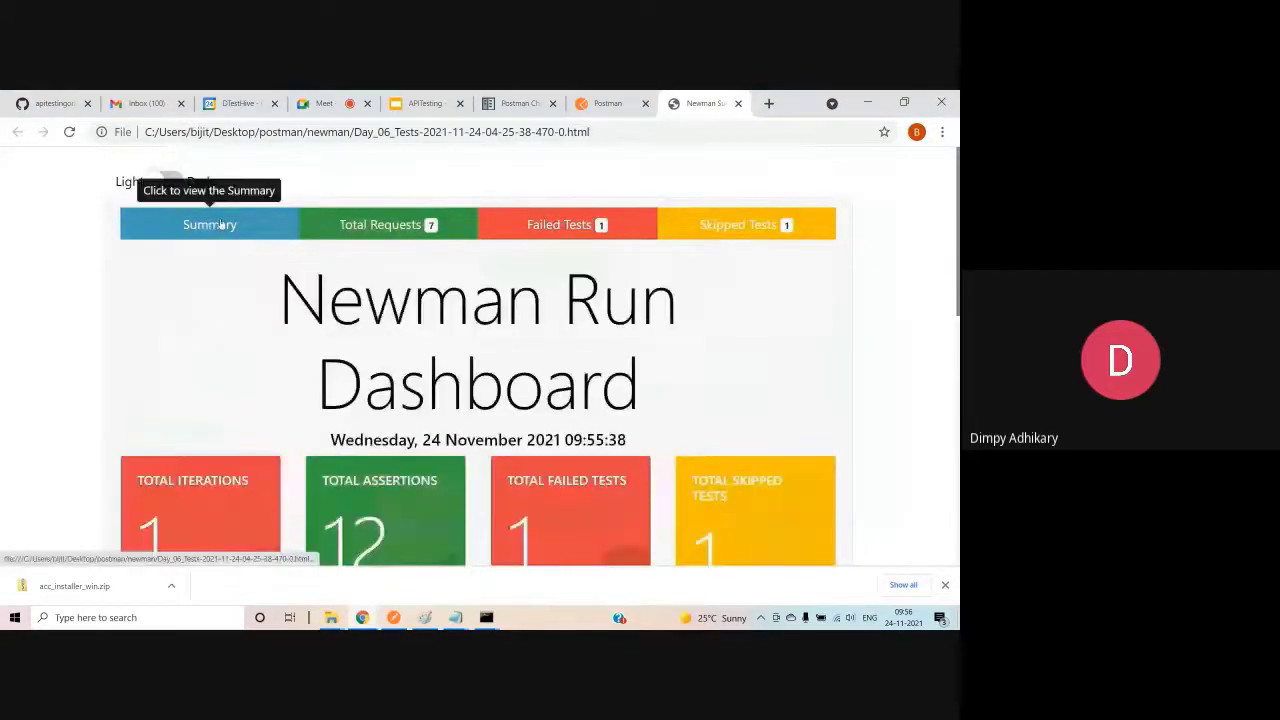
scroll(528, 387, "down", 3)
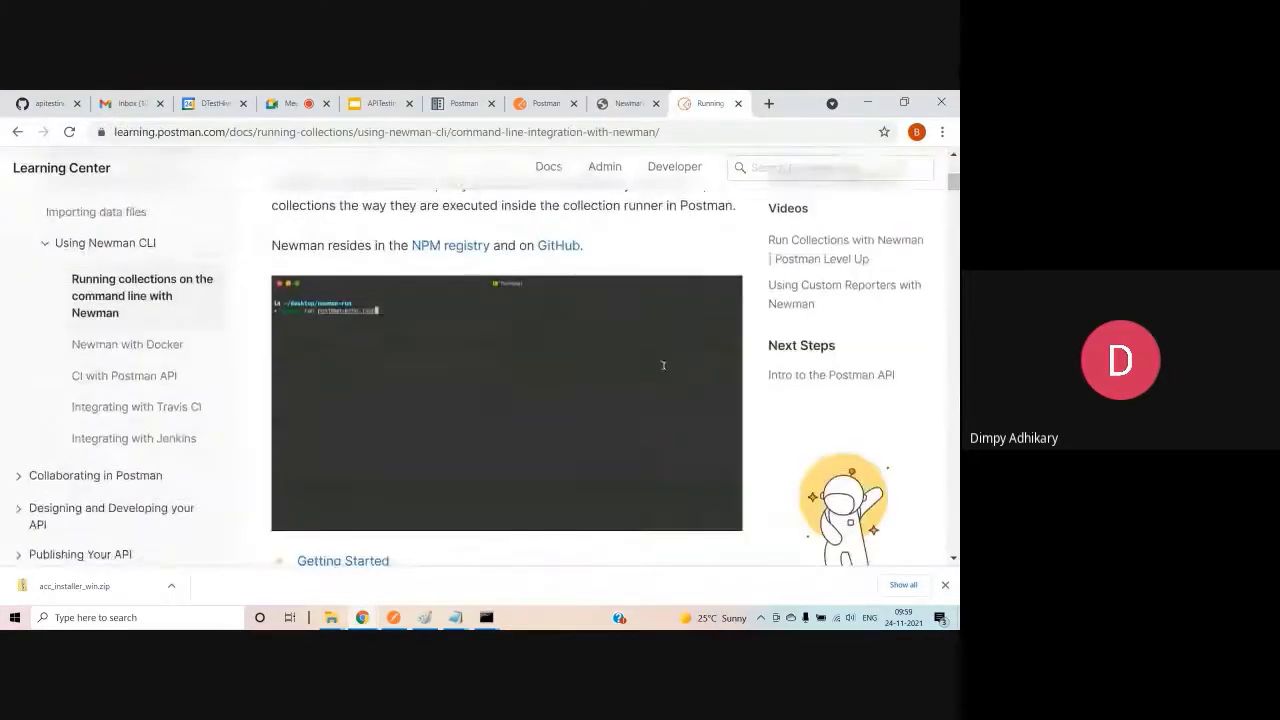
Read the --folder and --environment options under Basic setup in the Postman Learning Center's Newman documentation
scroll(325, 313, "down", 5)
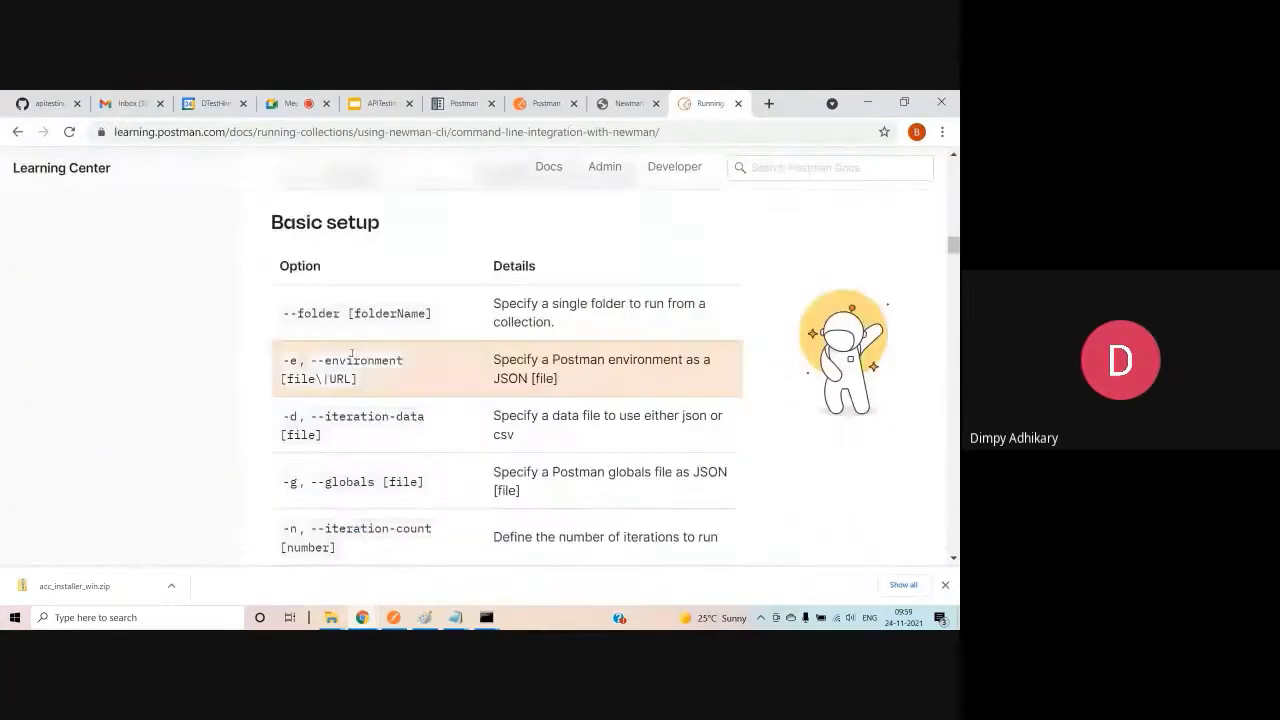
scroll(325, 313, "up", 2)
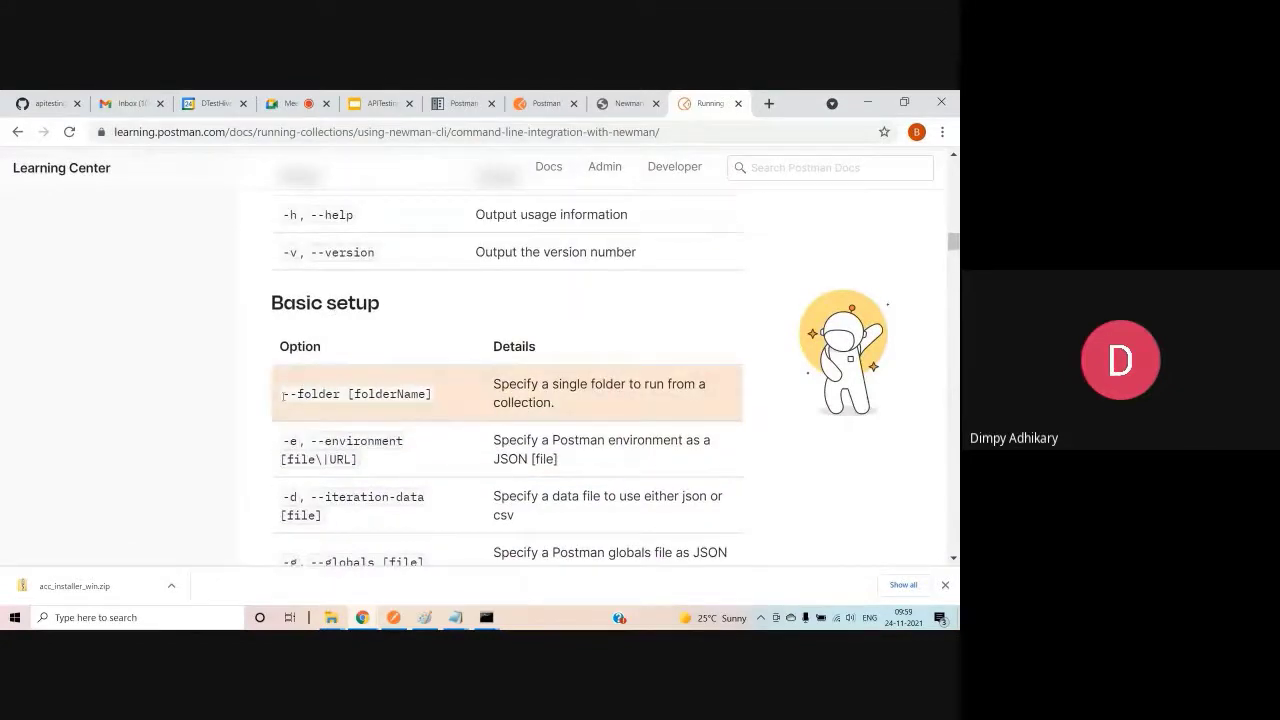
left_click_drag(295, 393, 347, 394)
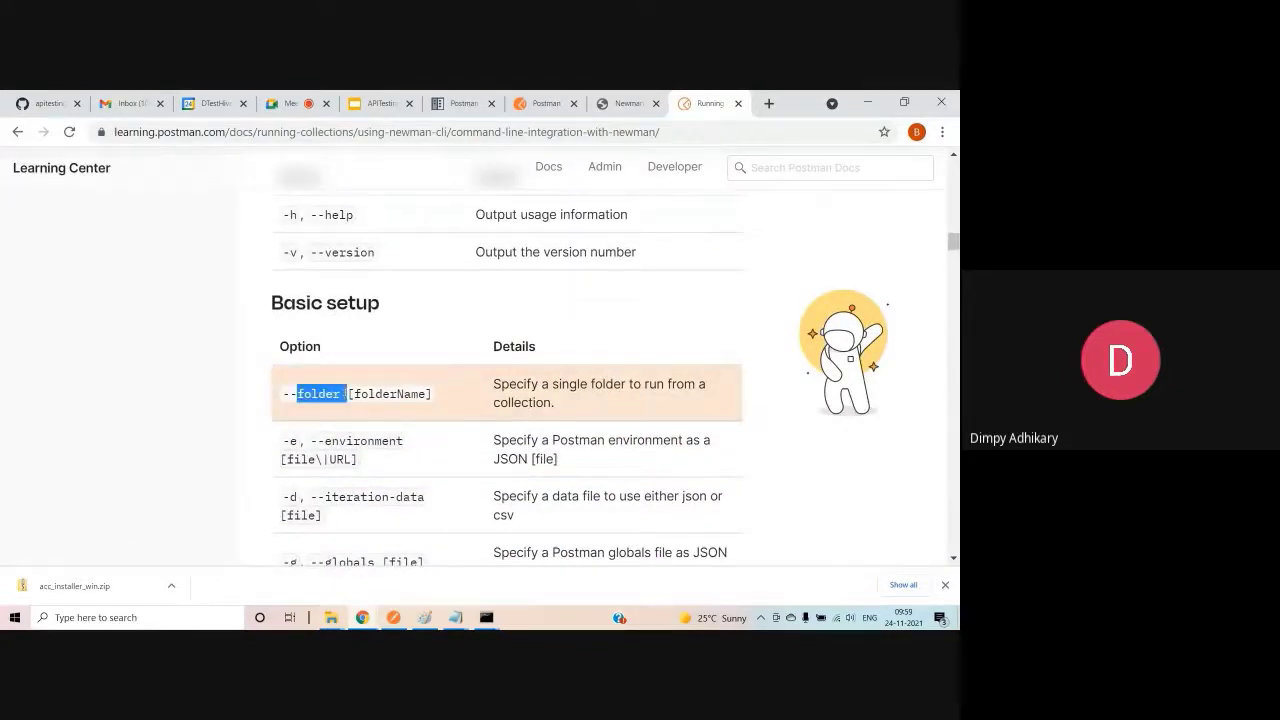
left_click_drag(494, 386, 582, 409)
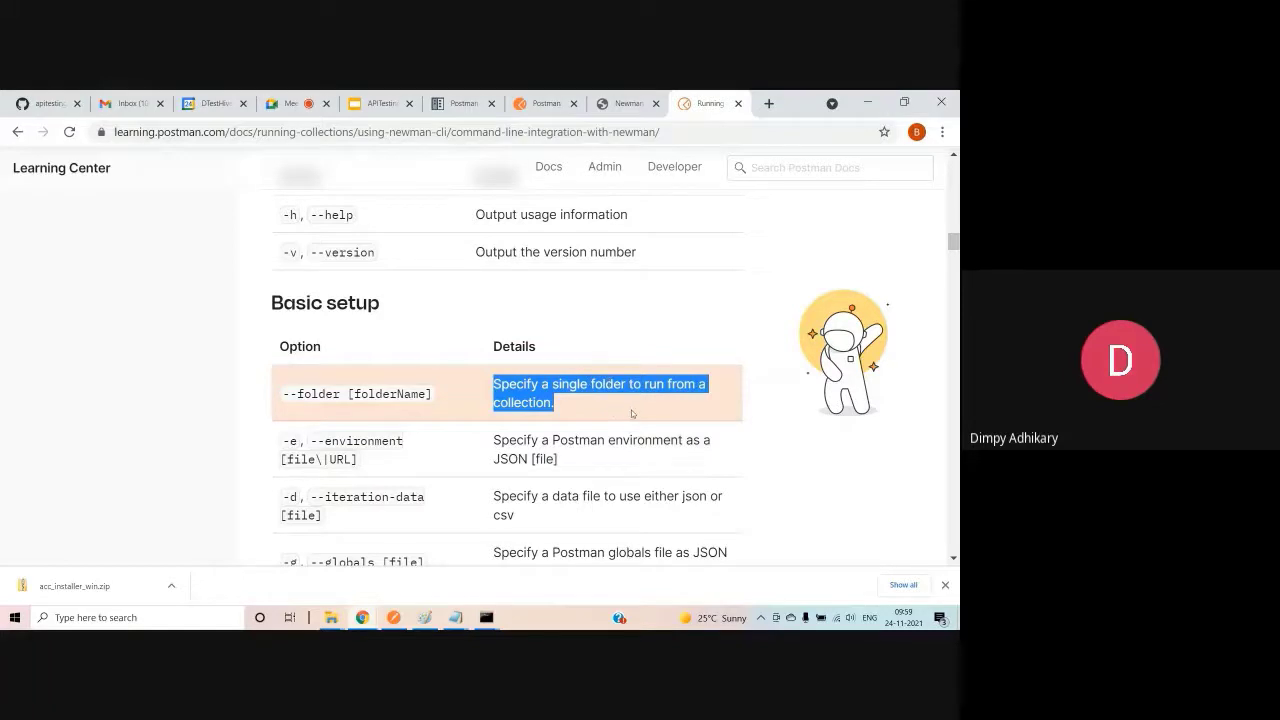
scroll(842, 454, "down", 1)
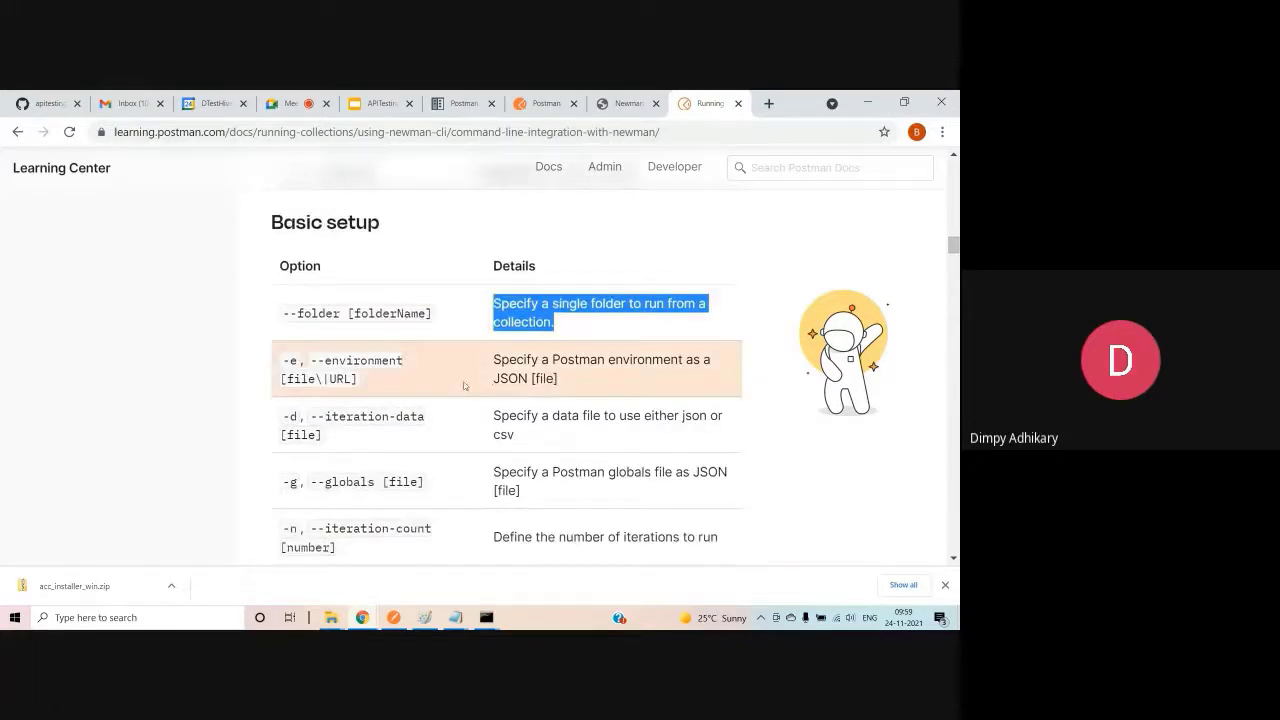
left_click_drag(311, 360, 418, 366)
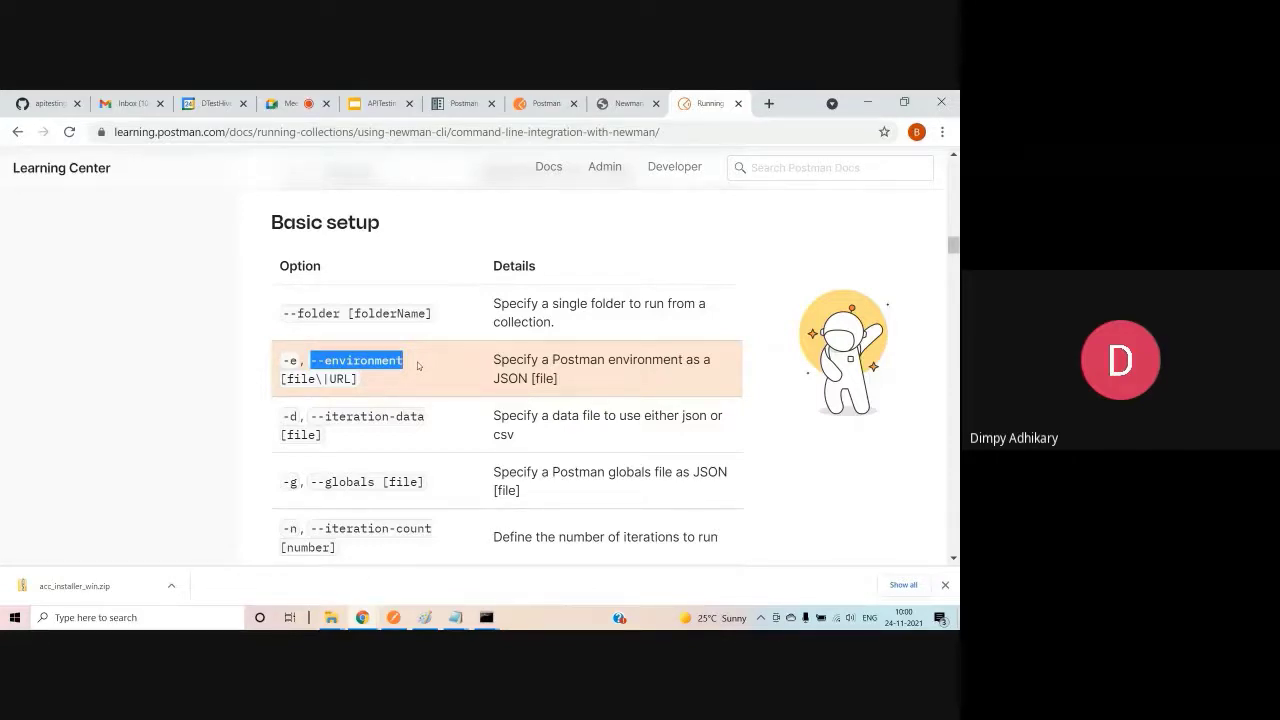
Switch to Postman, close the open tabs and open TestEnvironment with its list of further actions
left_click(362, 617)
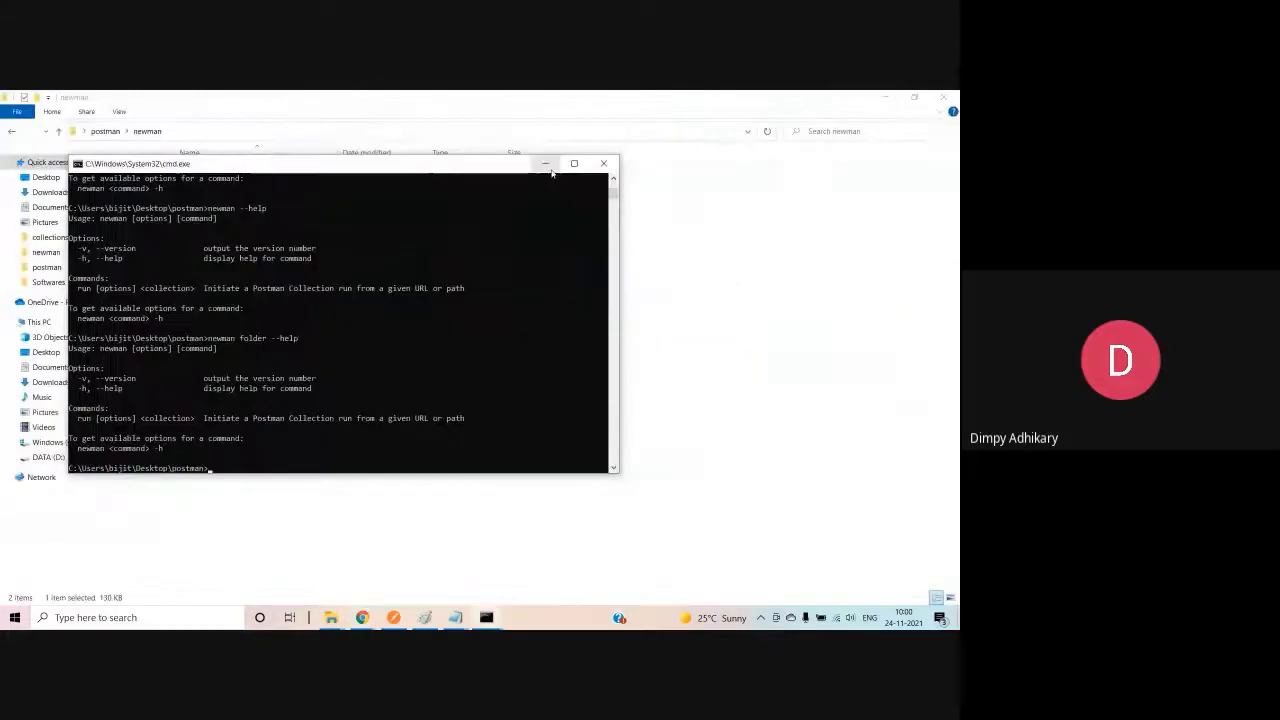
left_click(393, 617)
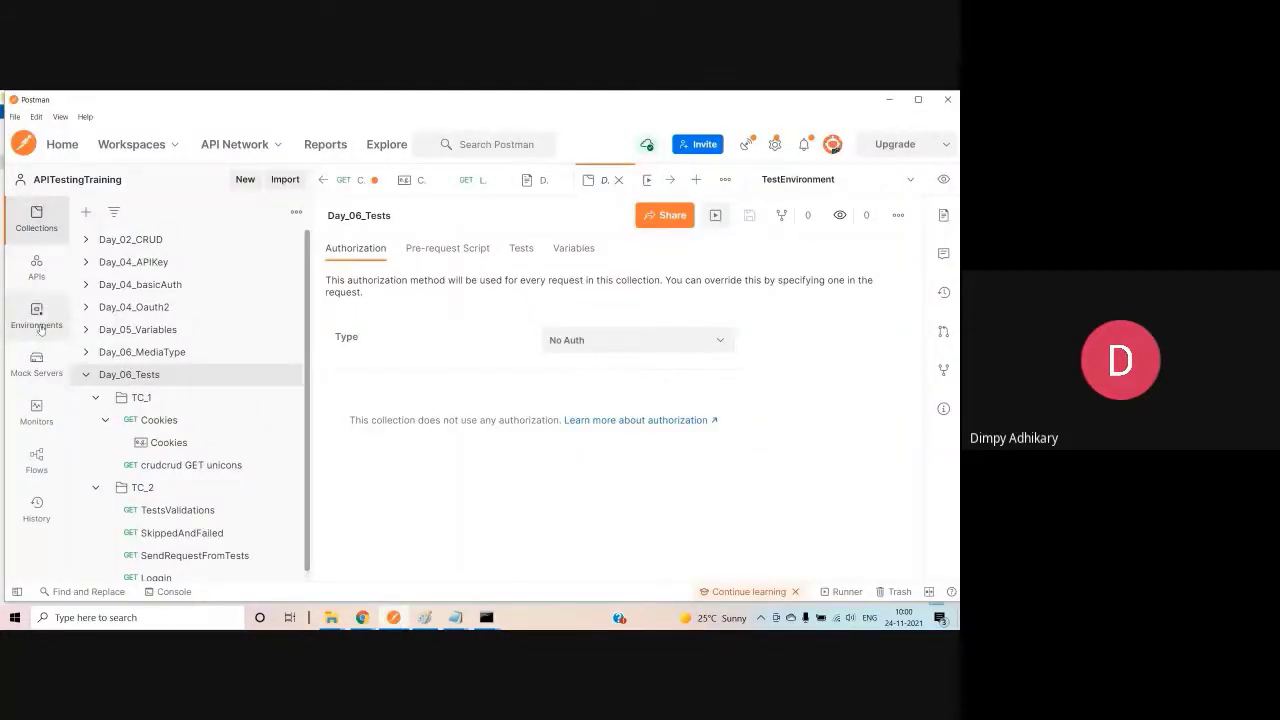
left_click(36, 316)
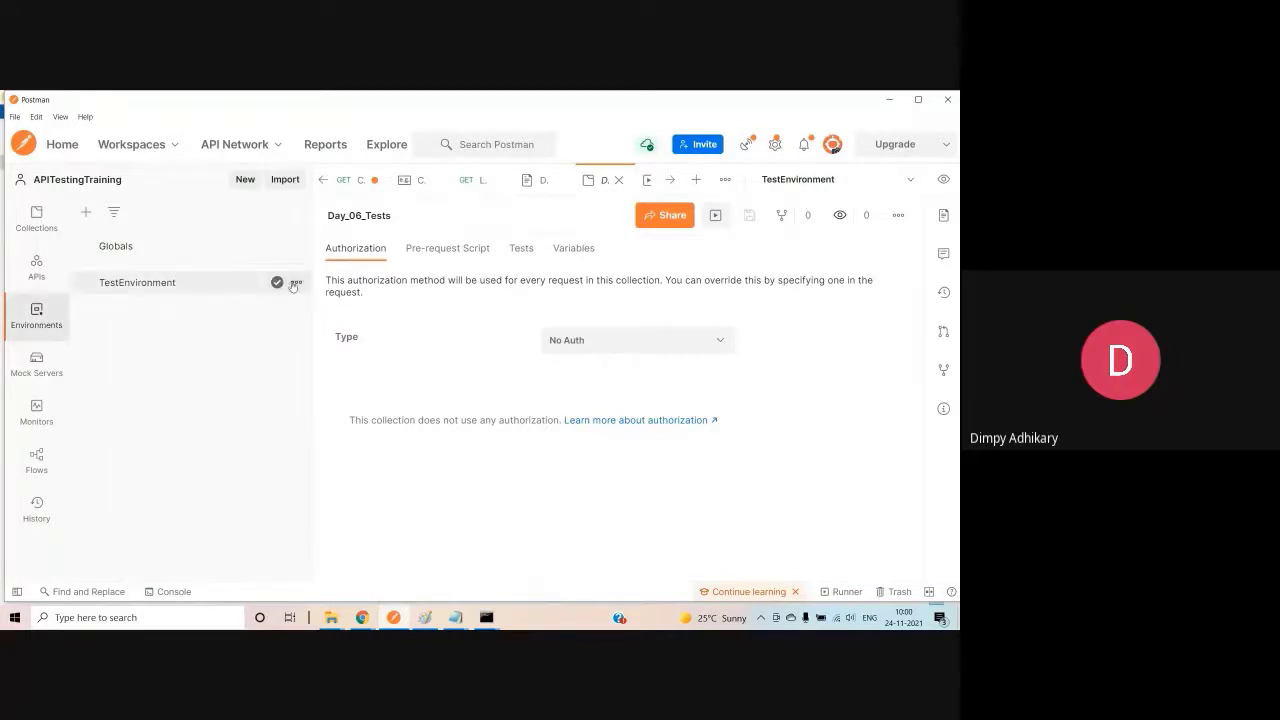
left_click(898, 215)
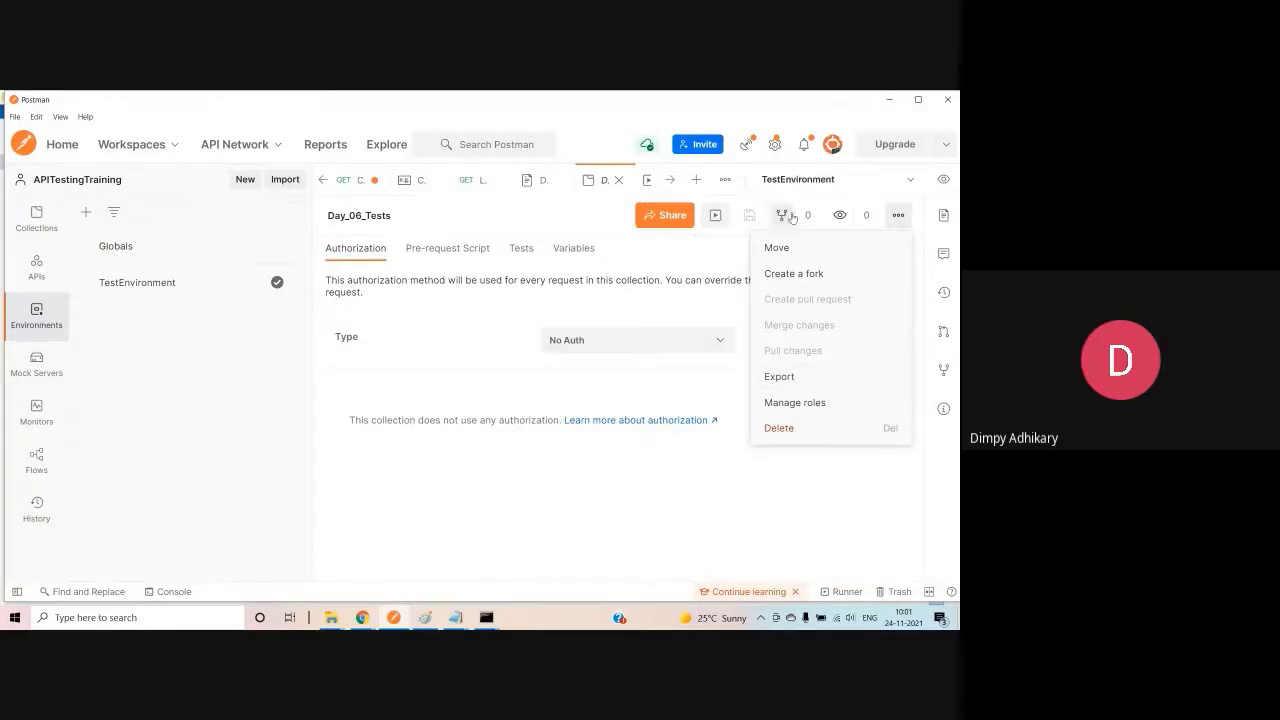
left_click(618, 180)
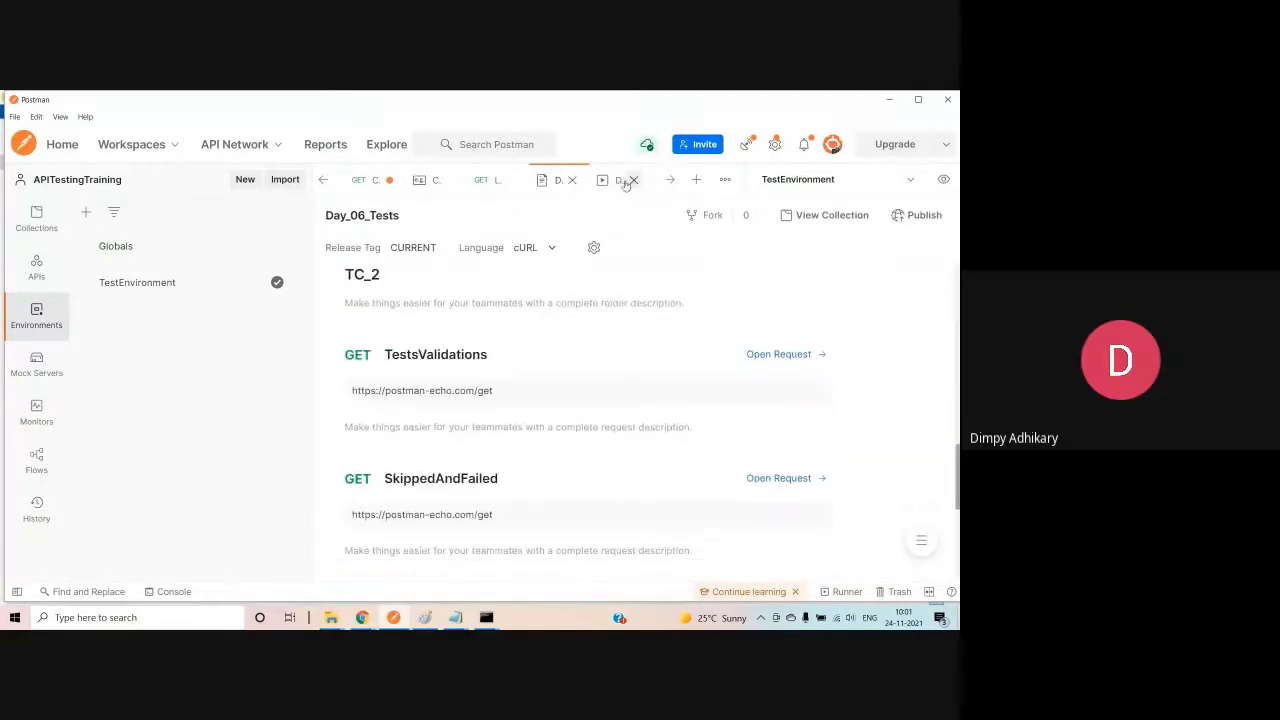
left_click(662, 180)
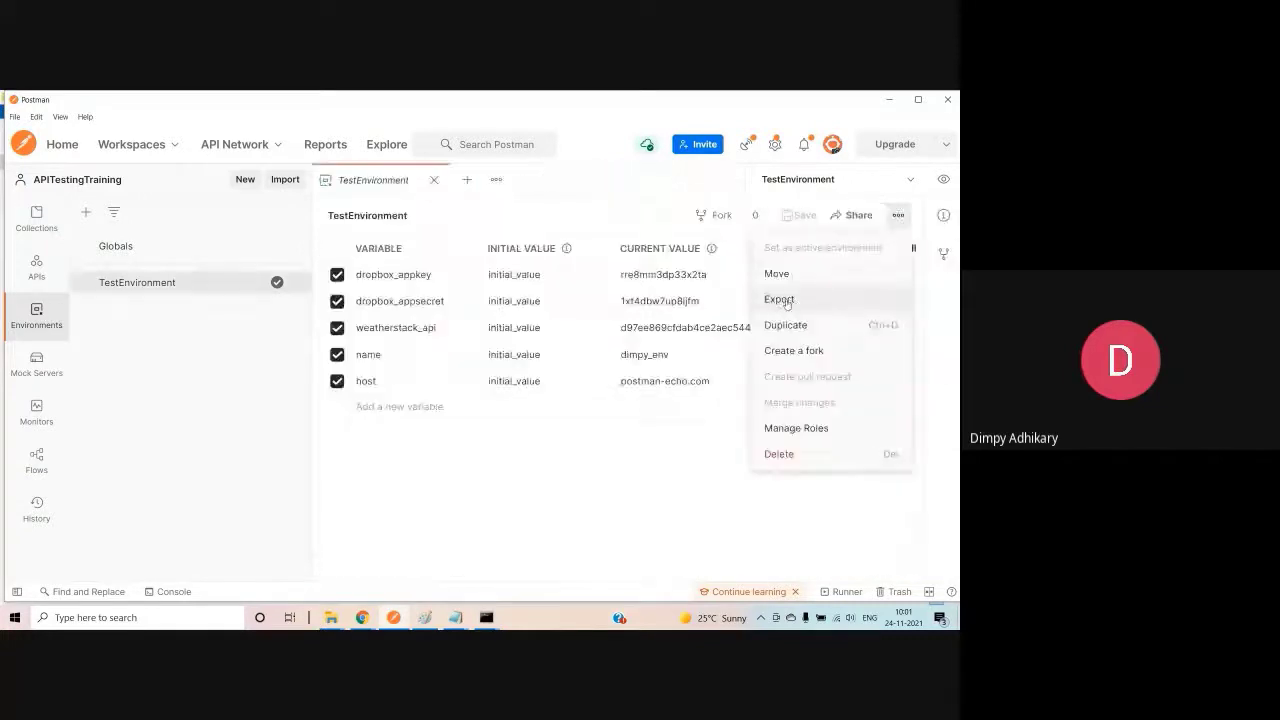
Export TestEnvironment to the postman folder on the Desktop as TestEnvironment.postman_environment
left_click(779, 300)
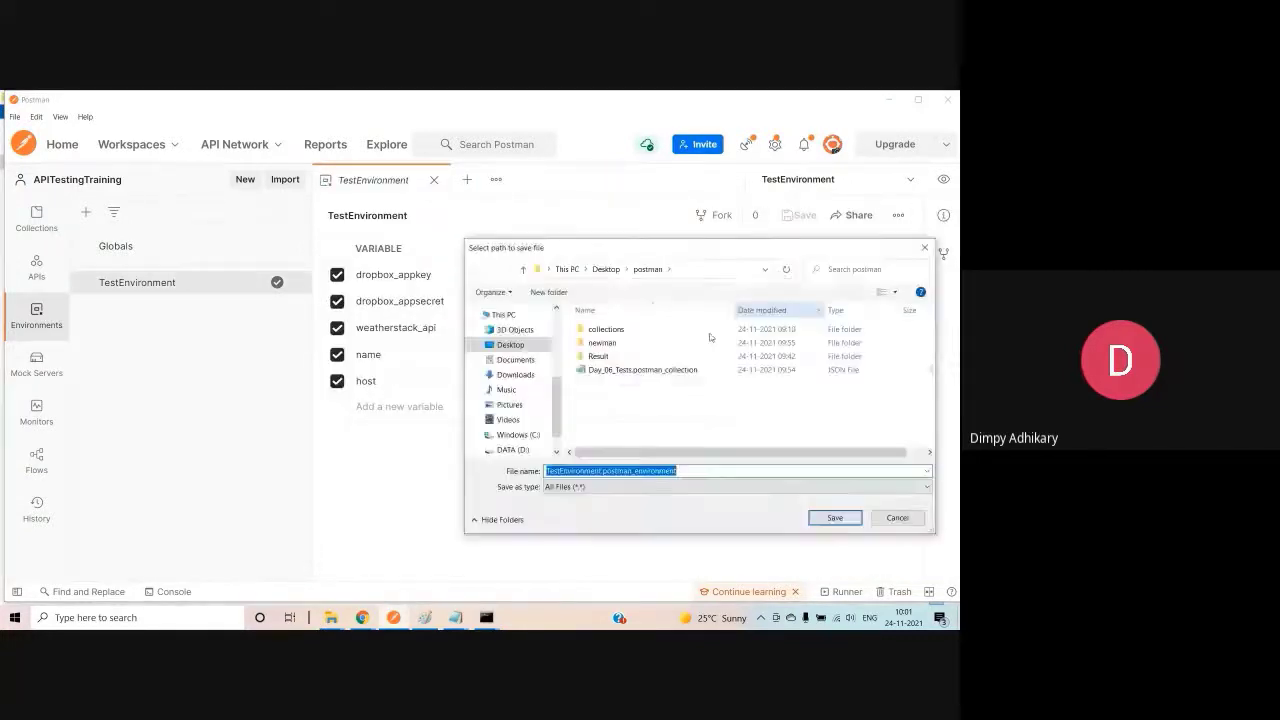
left_click(690, 474)
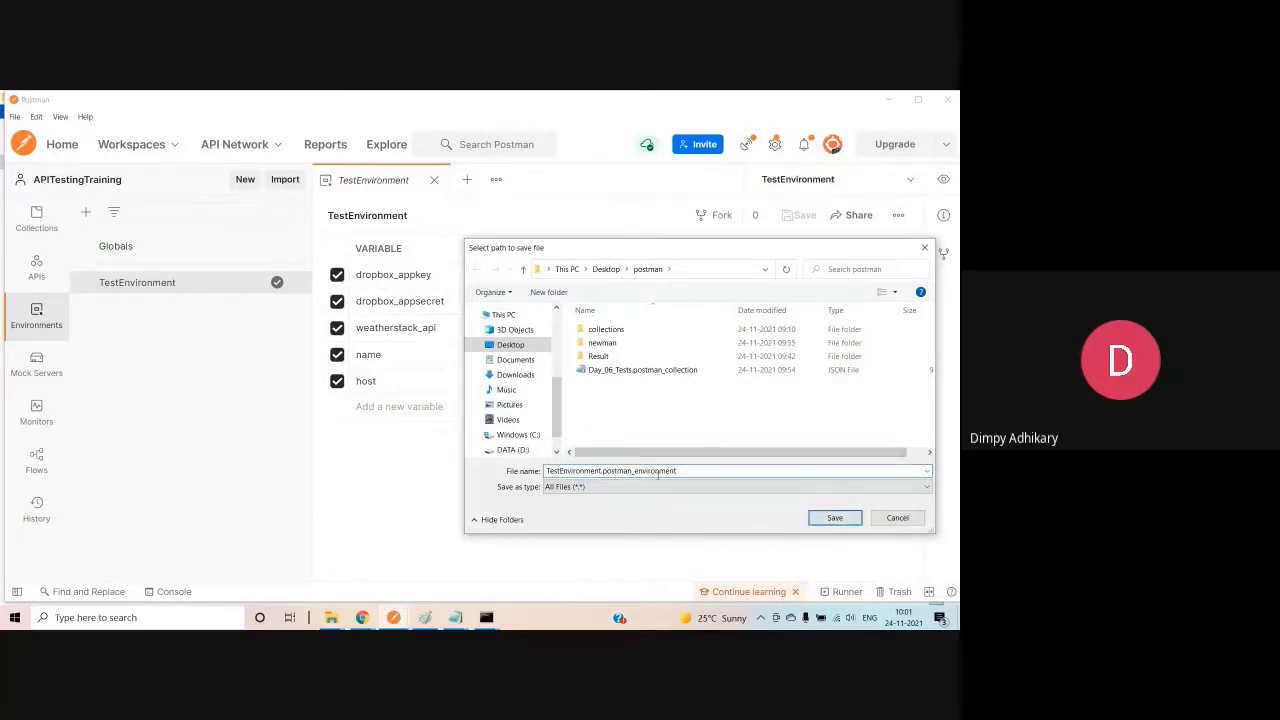
left_click(832, 519)
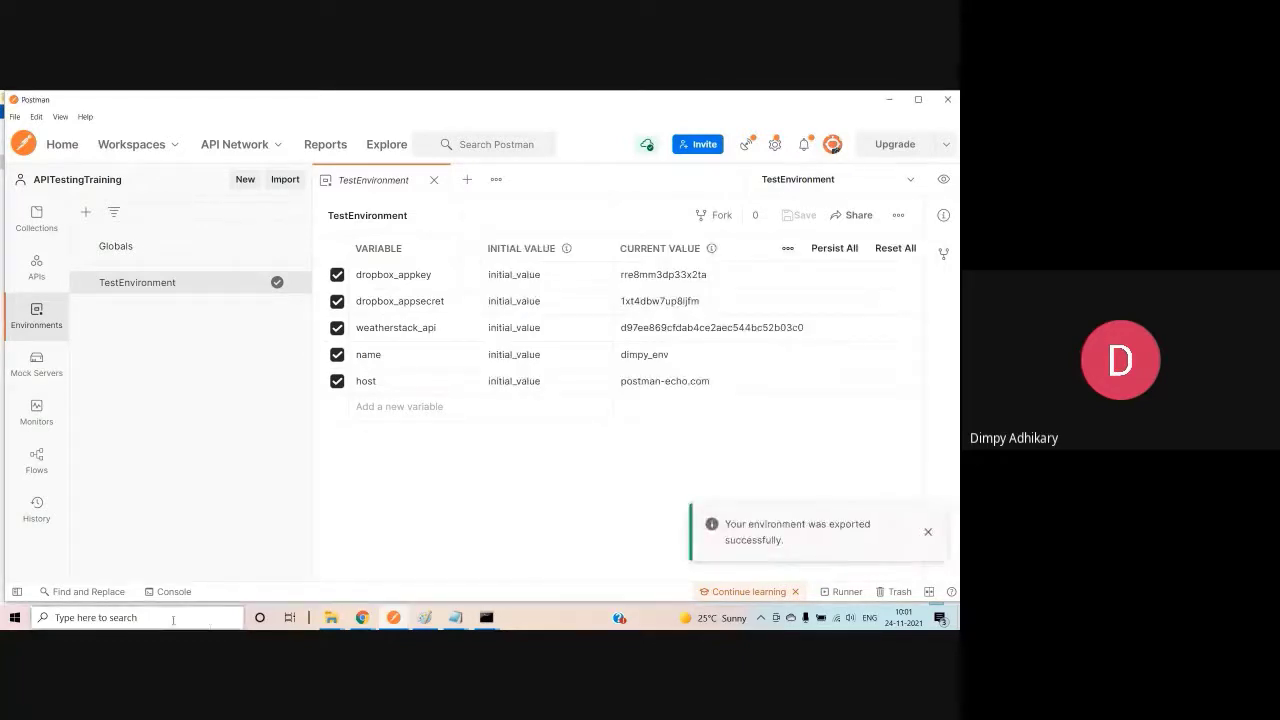
Switch to File Explorer, open TestEnvironment.postman_environment from the postman folder in Notepad and examine its id, keys and values
mouse_move(331, 617)
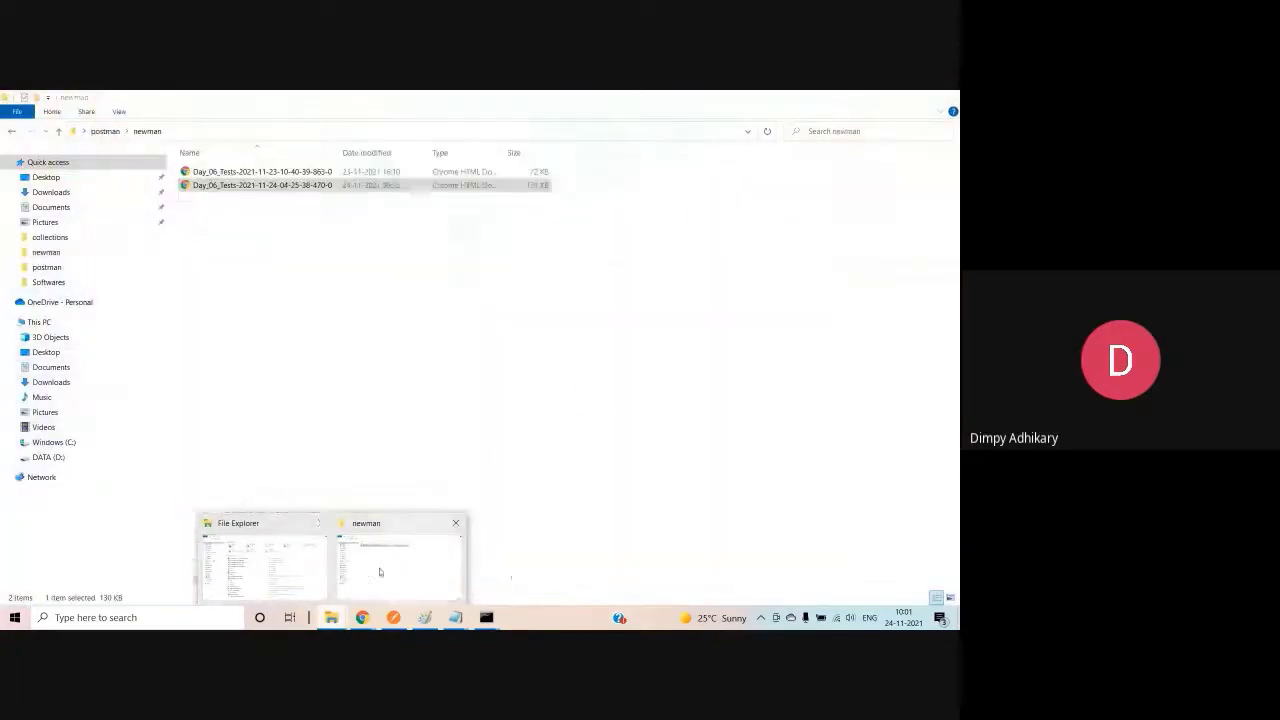
left_click(365, 574)
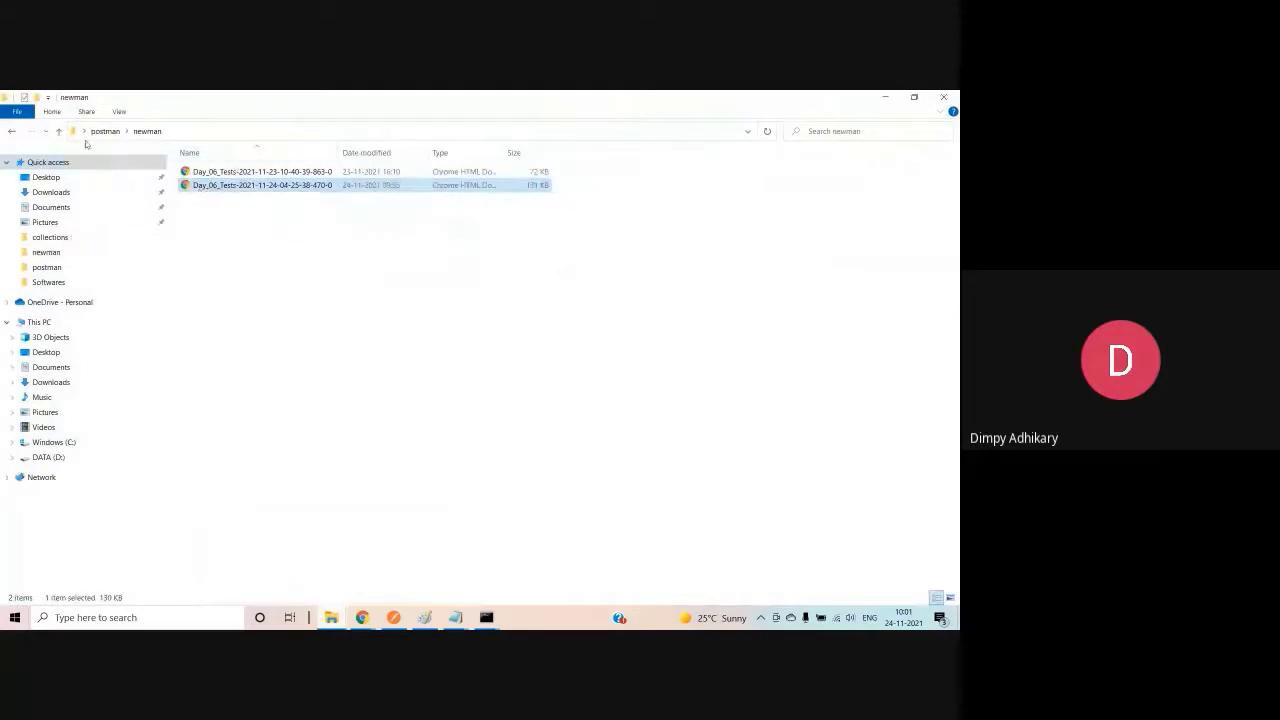
left_click(14, 134)
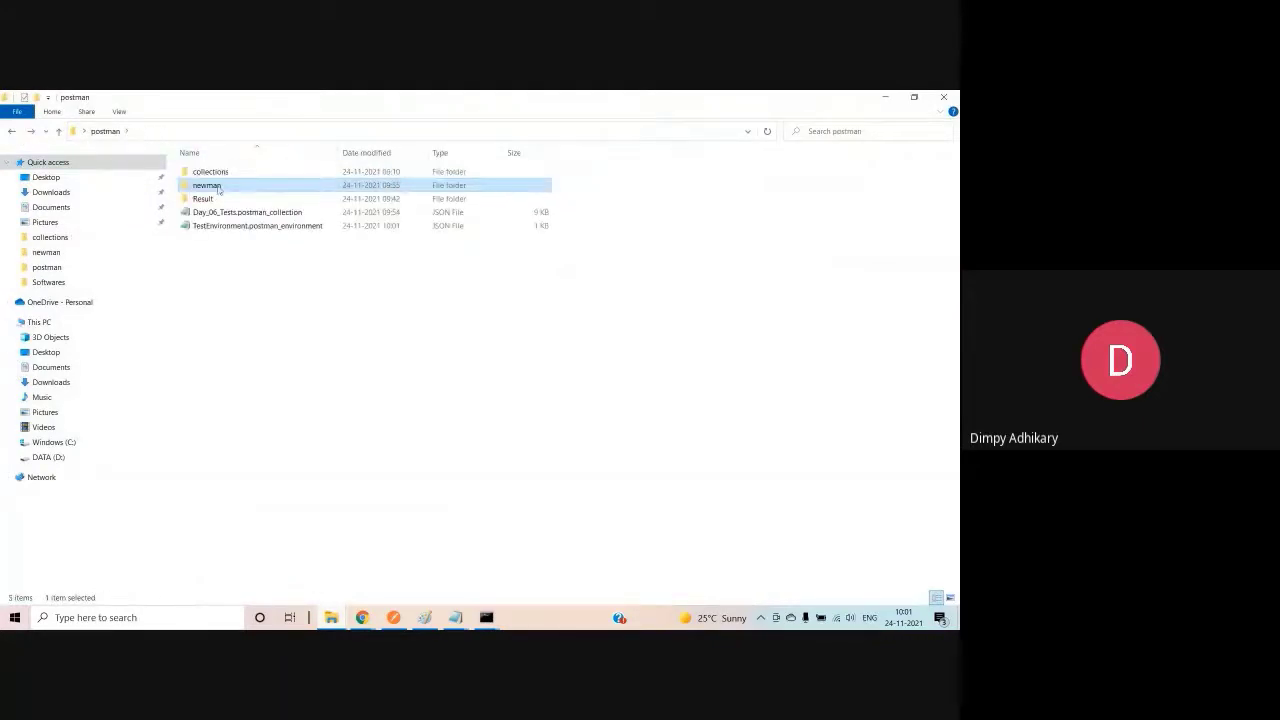
left_click(211, 229)
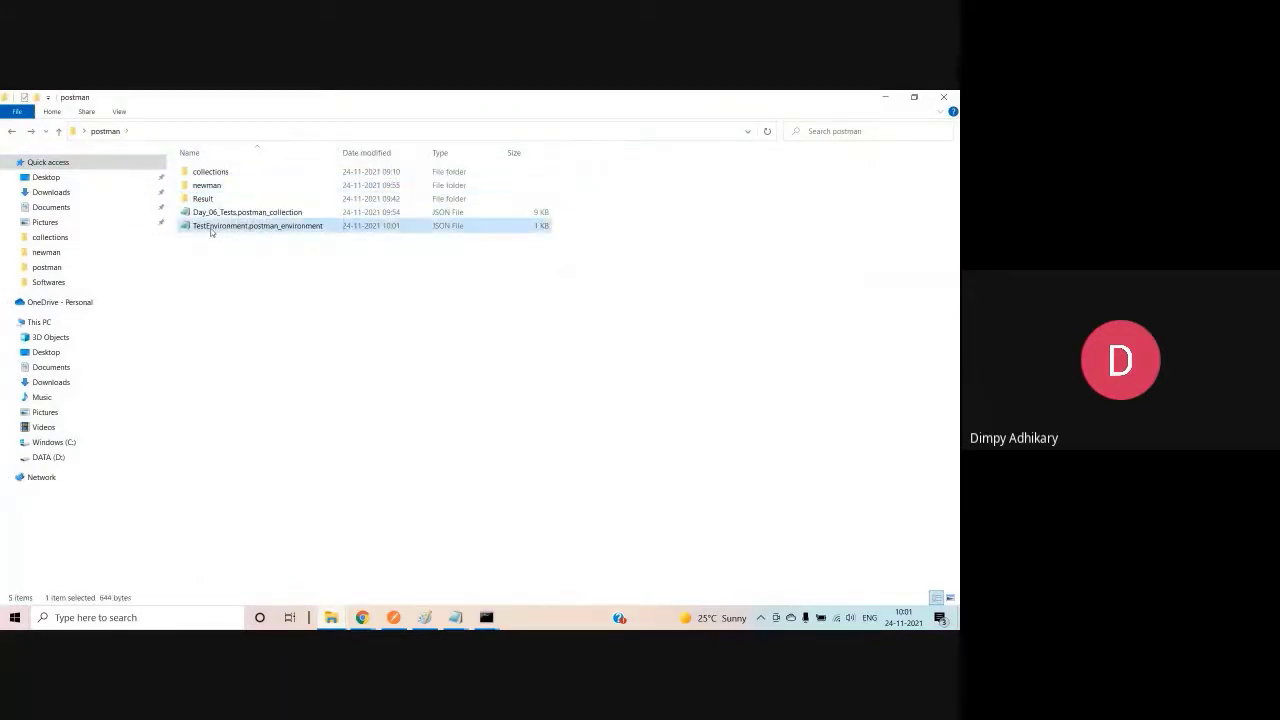
double_click(258, 227)
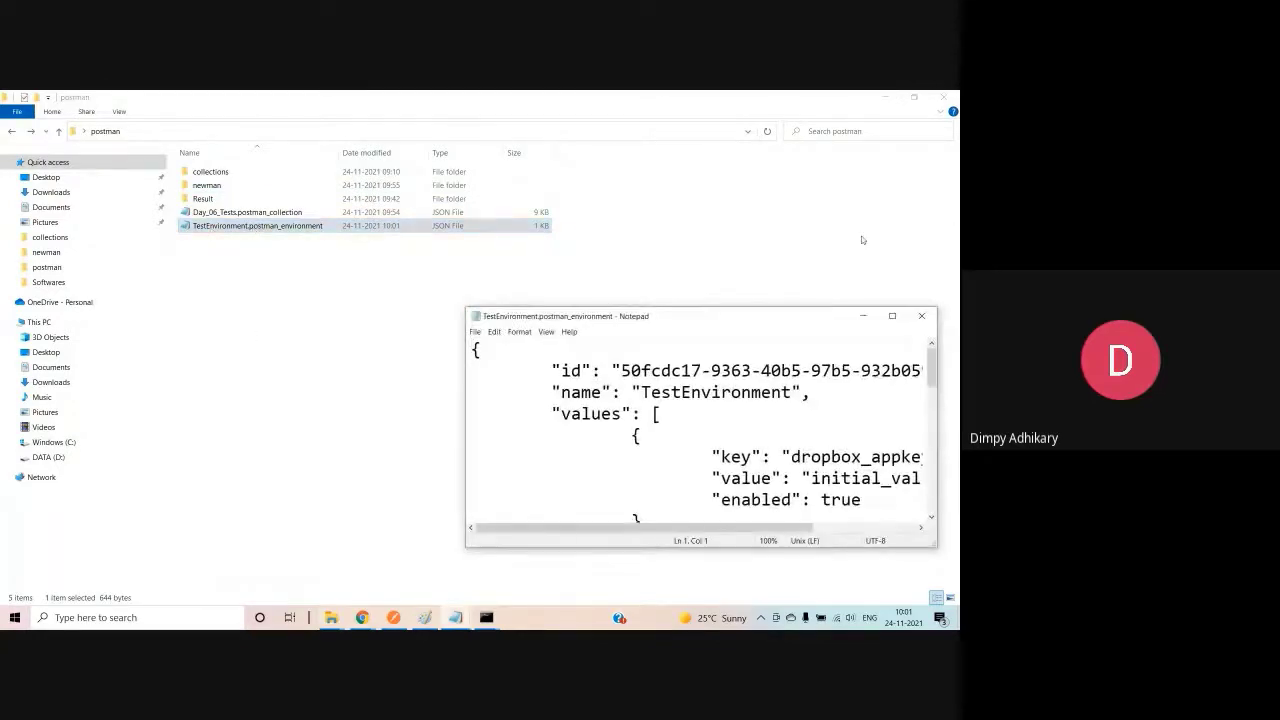
left_click(892, 316)
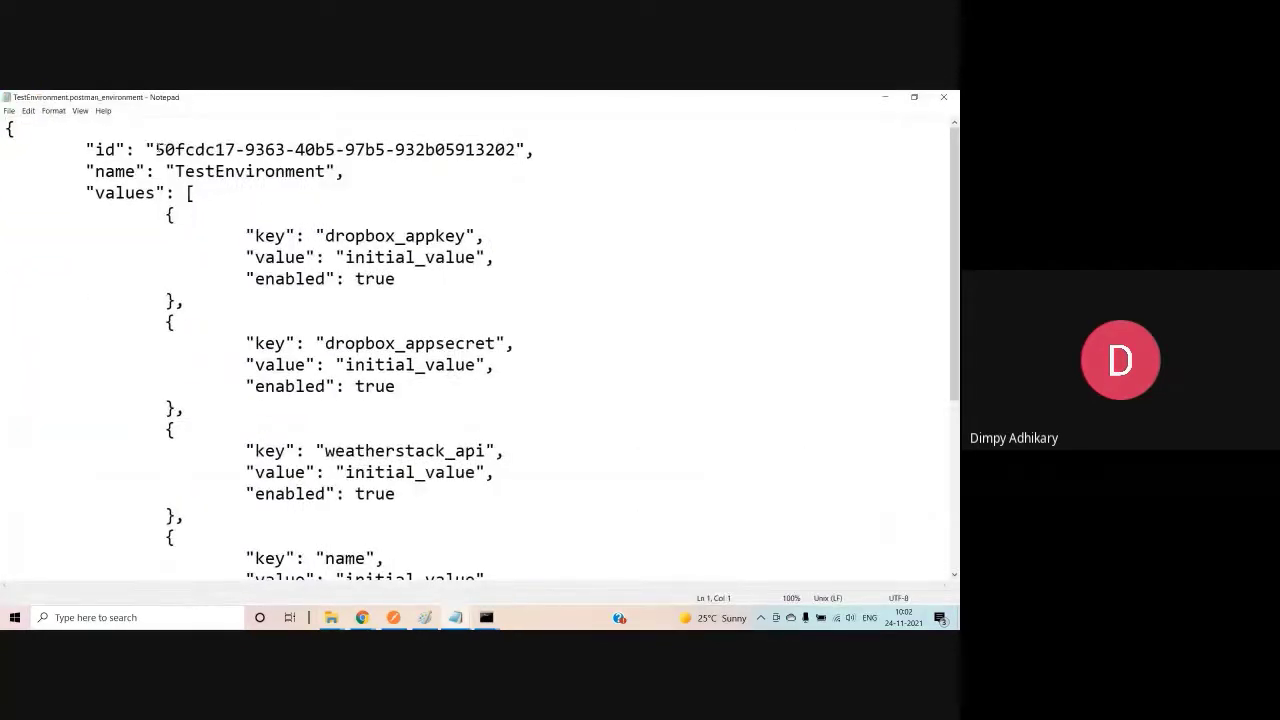
left_click_drag(155, 149, 515, 149)
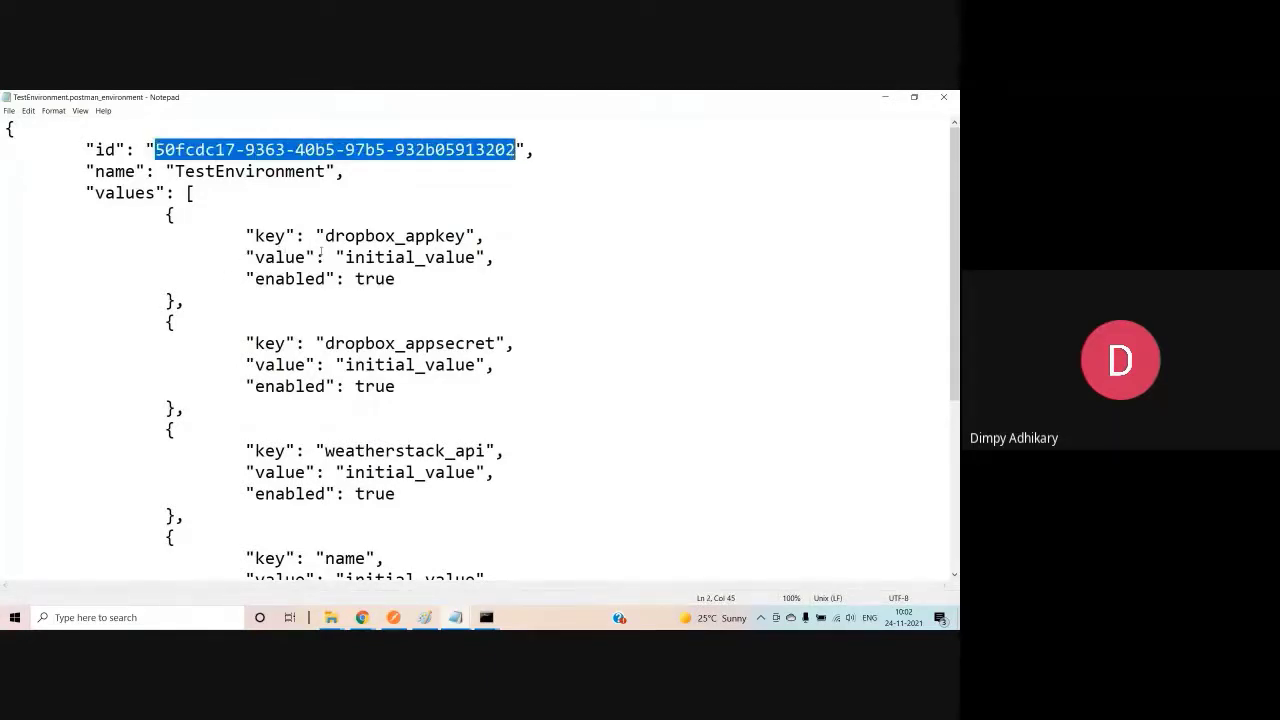
scroll(456, 383, "down", 1)
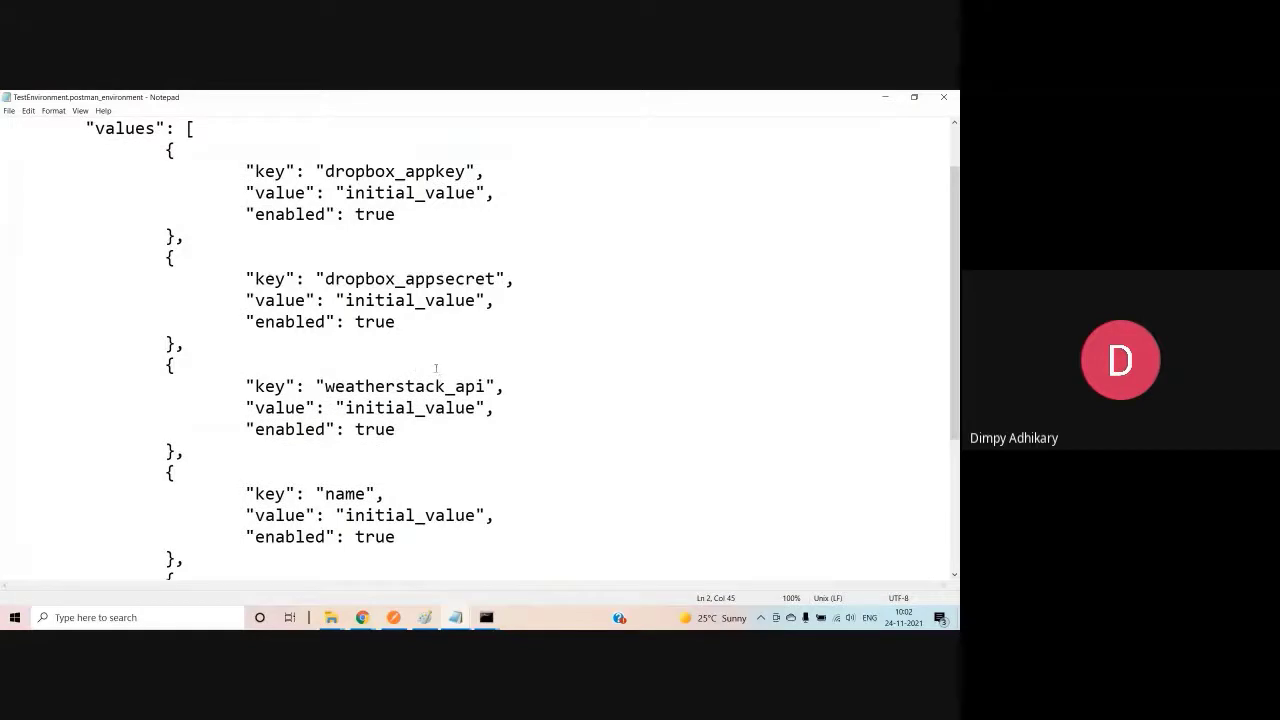
scroll(436, 368, "down", 3)
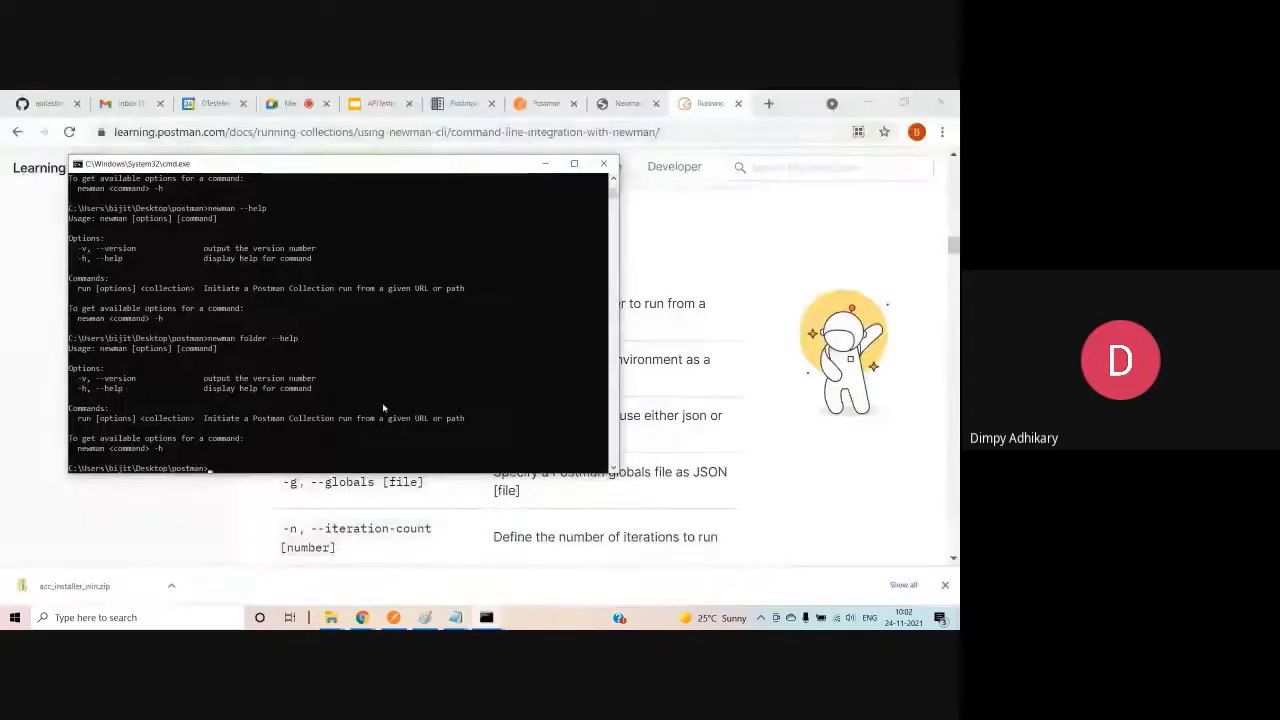
Switch to the command prompt and run newman run Day_06_Tests.postman_collection.json -e TestEnvironment.postman_environment.json
type("newman --help")
key("Up")
key("Up")
key("Up")
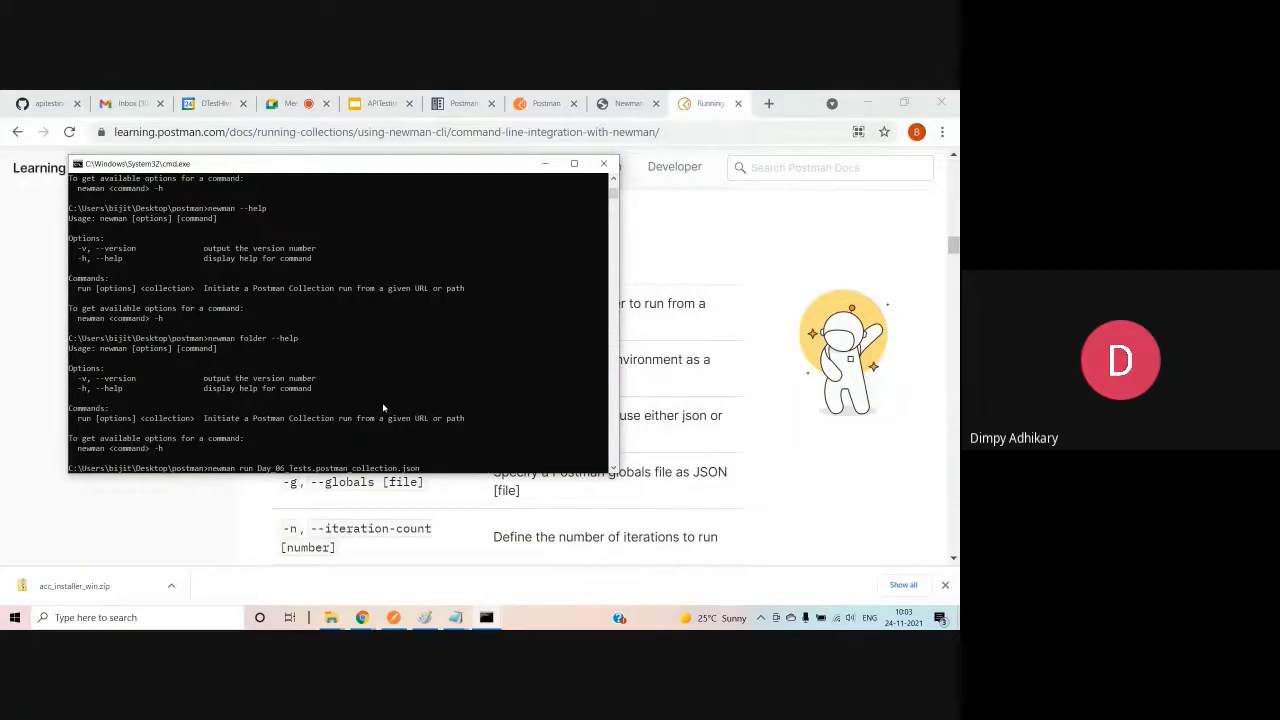
type("-e T")
key("Tab")
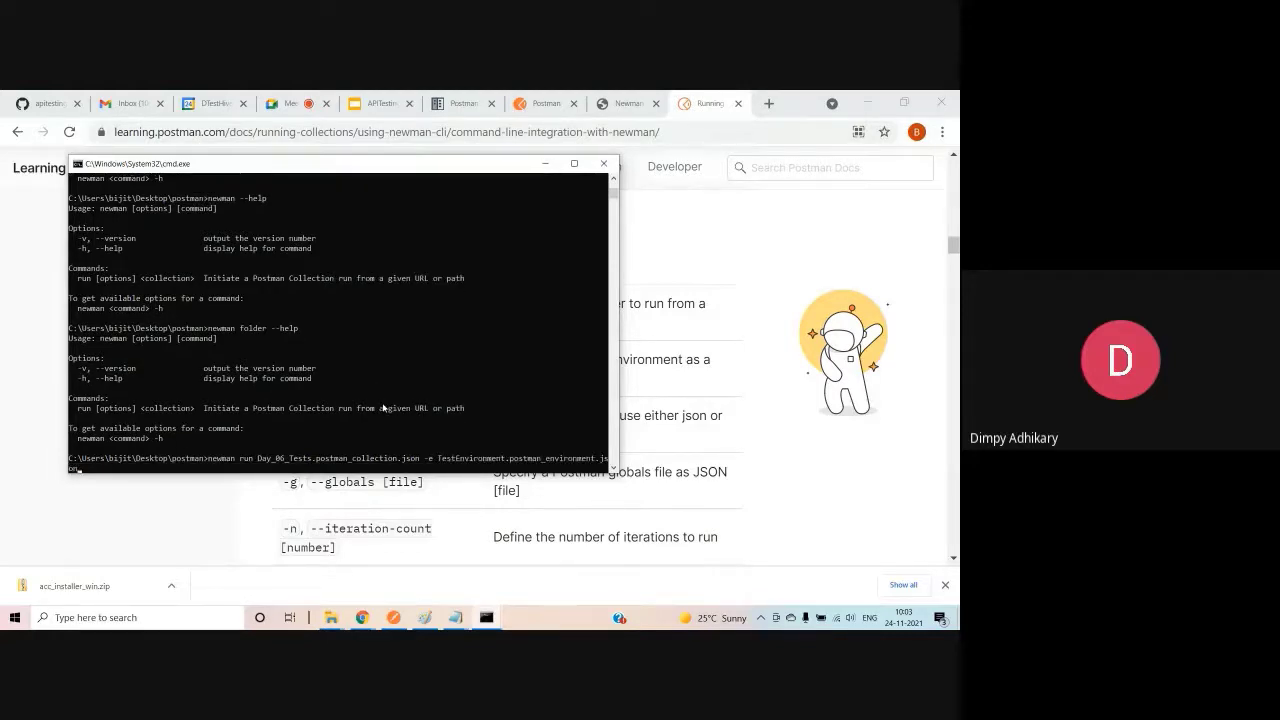
key("Return")
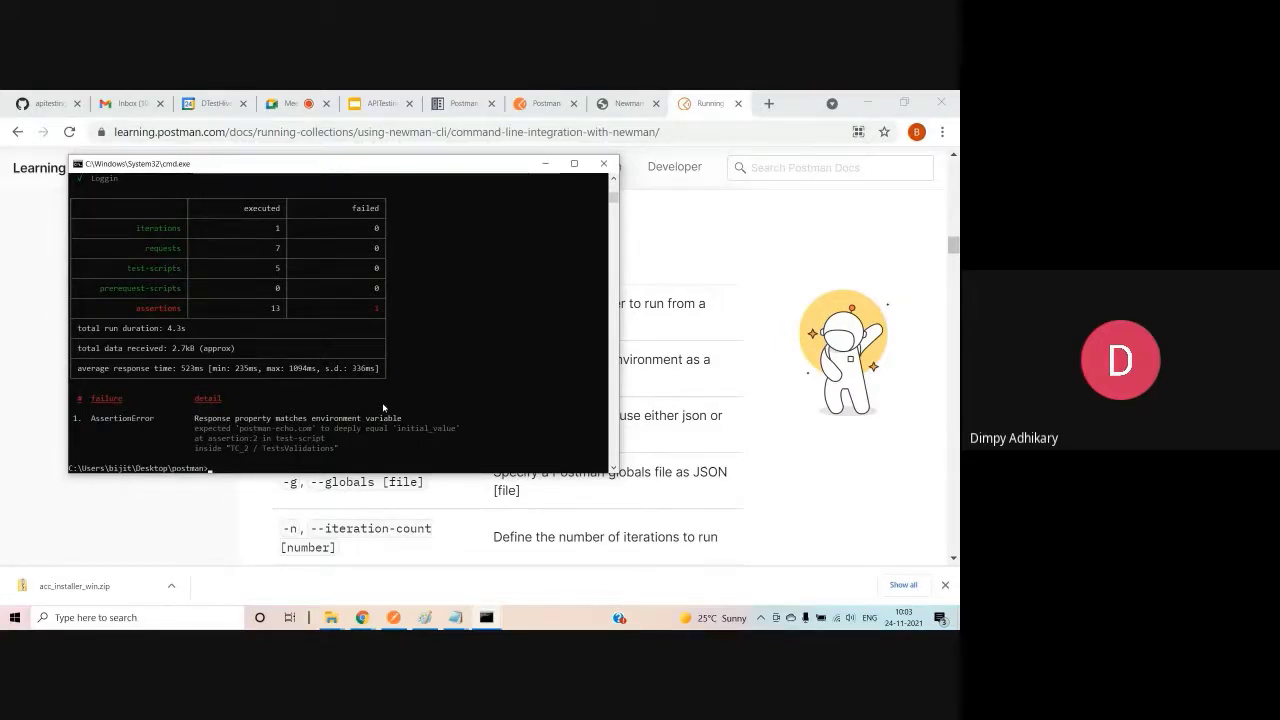
Return to the Newman documentation and read the globals, environment and Misc. options and the -n iteration example
left_click(790, 478)
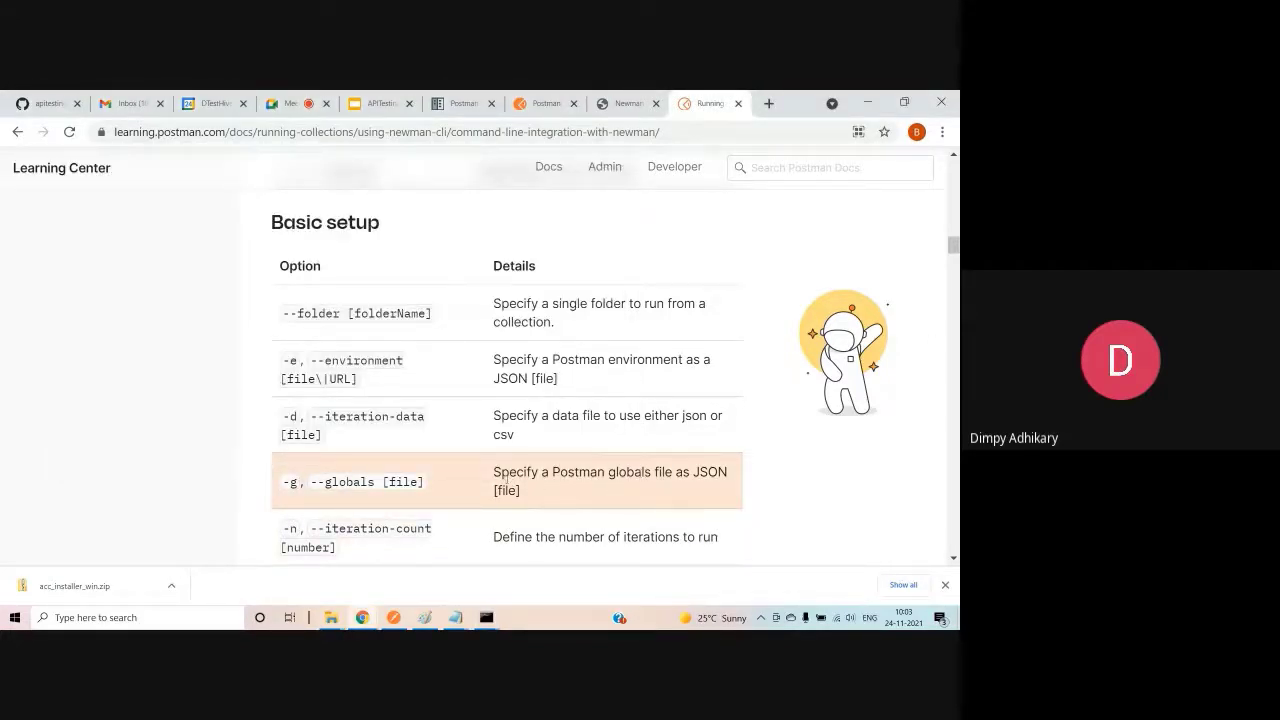
left_click_drag(494, 473, 579, 488)
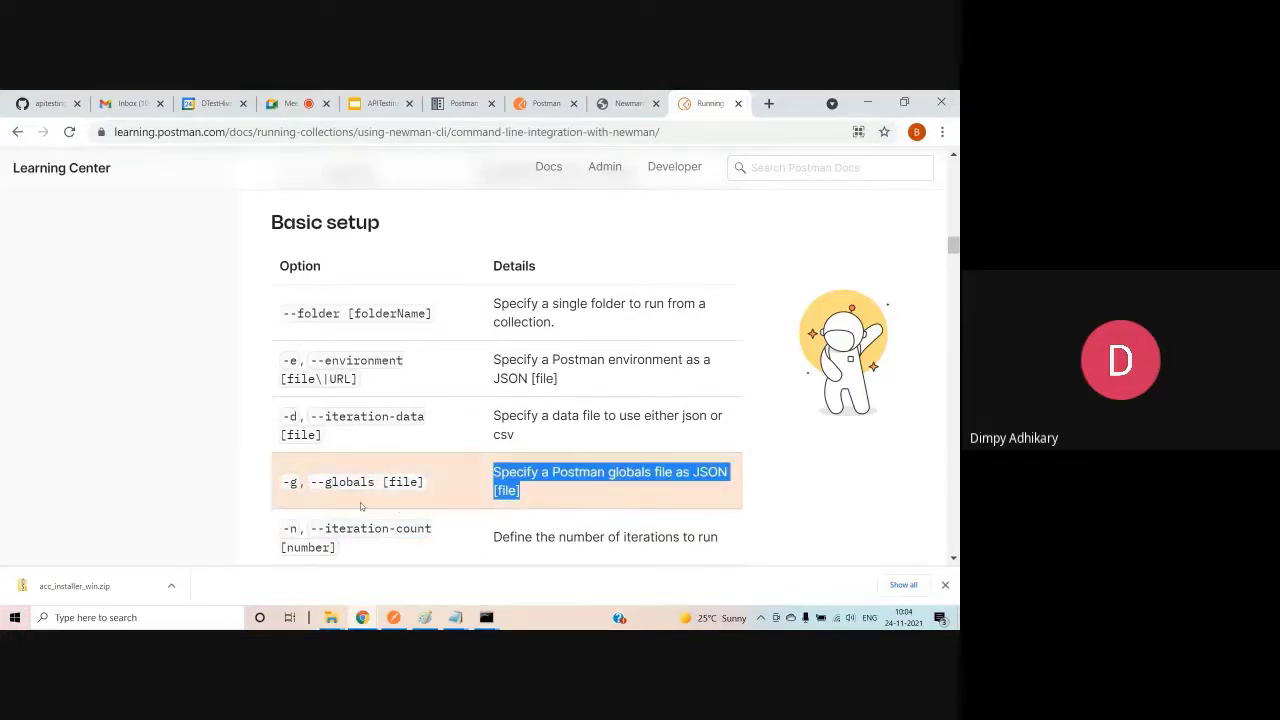
double_click(372, 362)
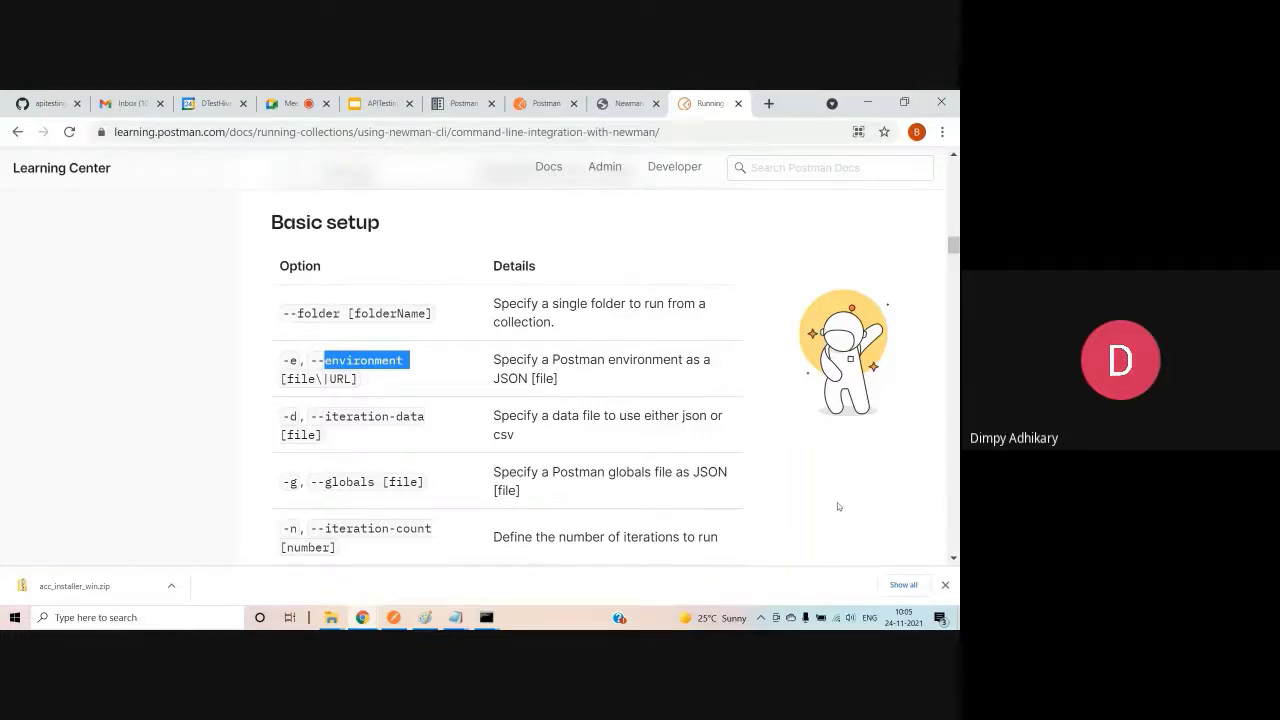
scroll(837, 502, "down", 3)
scroll(819, 508, "down", 2)
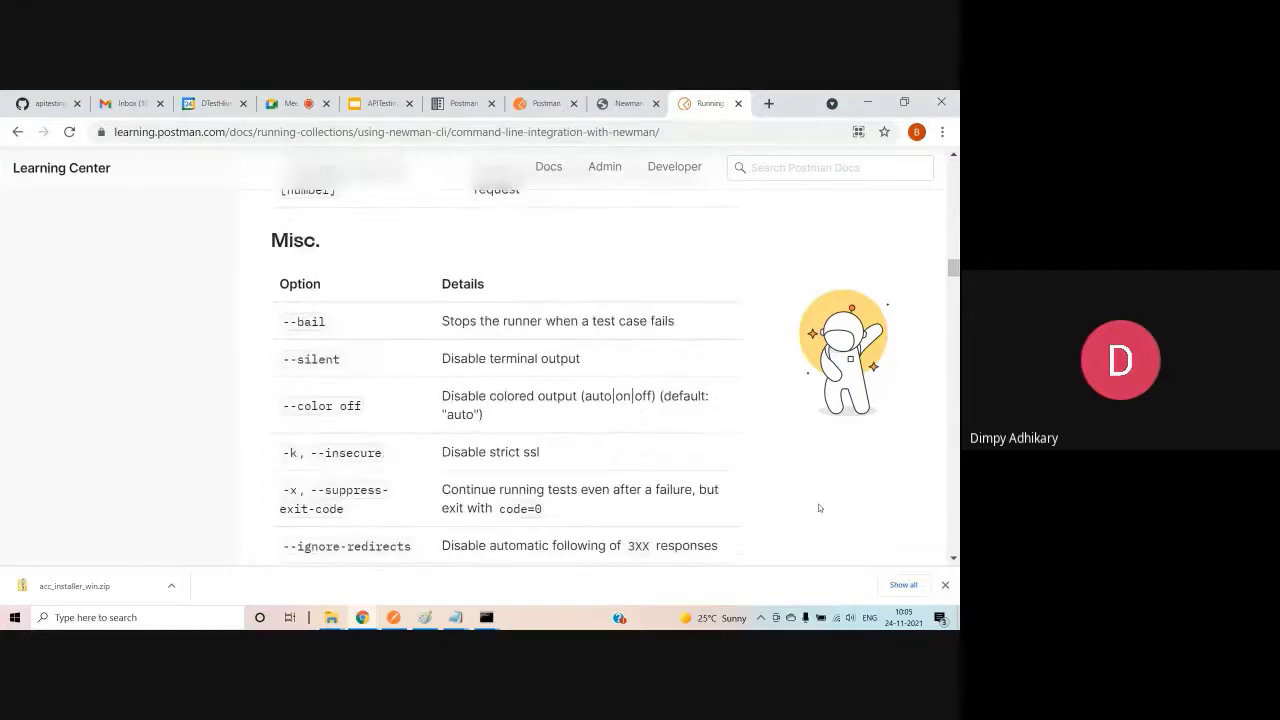
scroll(819, 508, "down", 3)
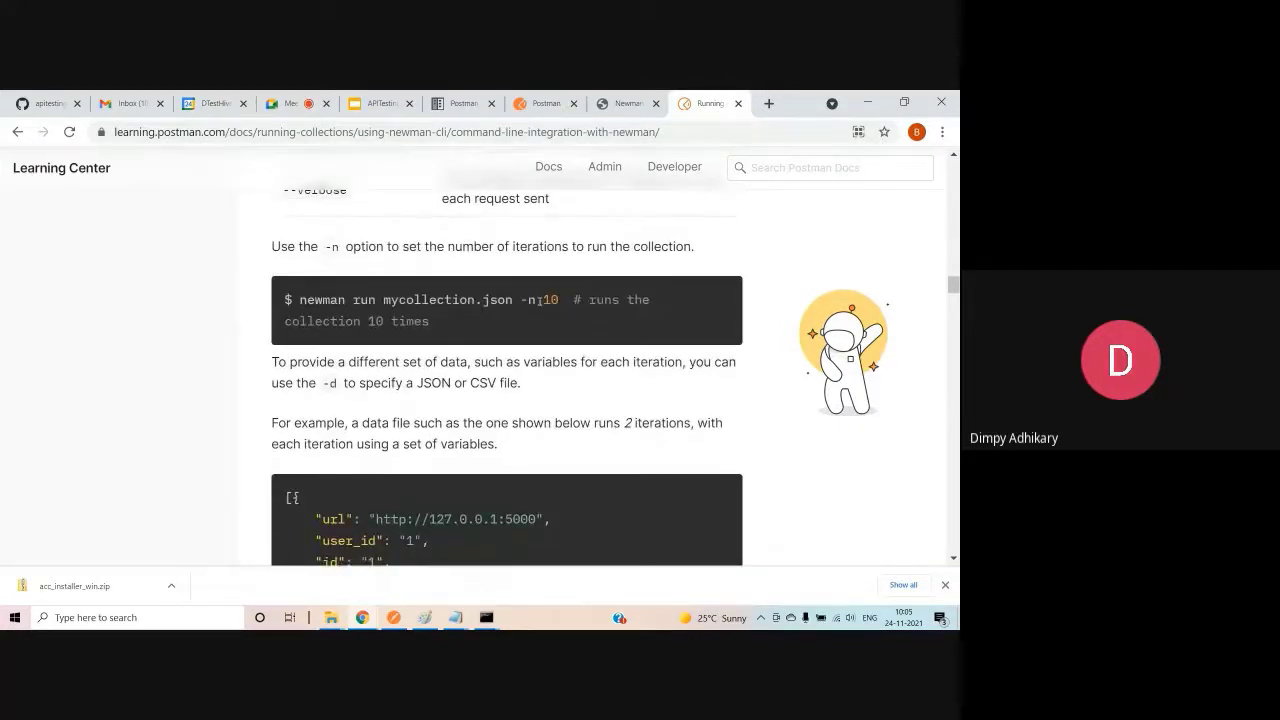
Switch to the command prompt and run newman run Day_06_Tests.postman_collection.json -reporters=cli,htmlextra -n 2
left_click_drag(526, 299, 557, 300)
left_click(486, 617)
left_click(536, 565)
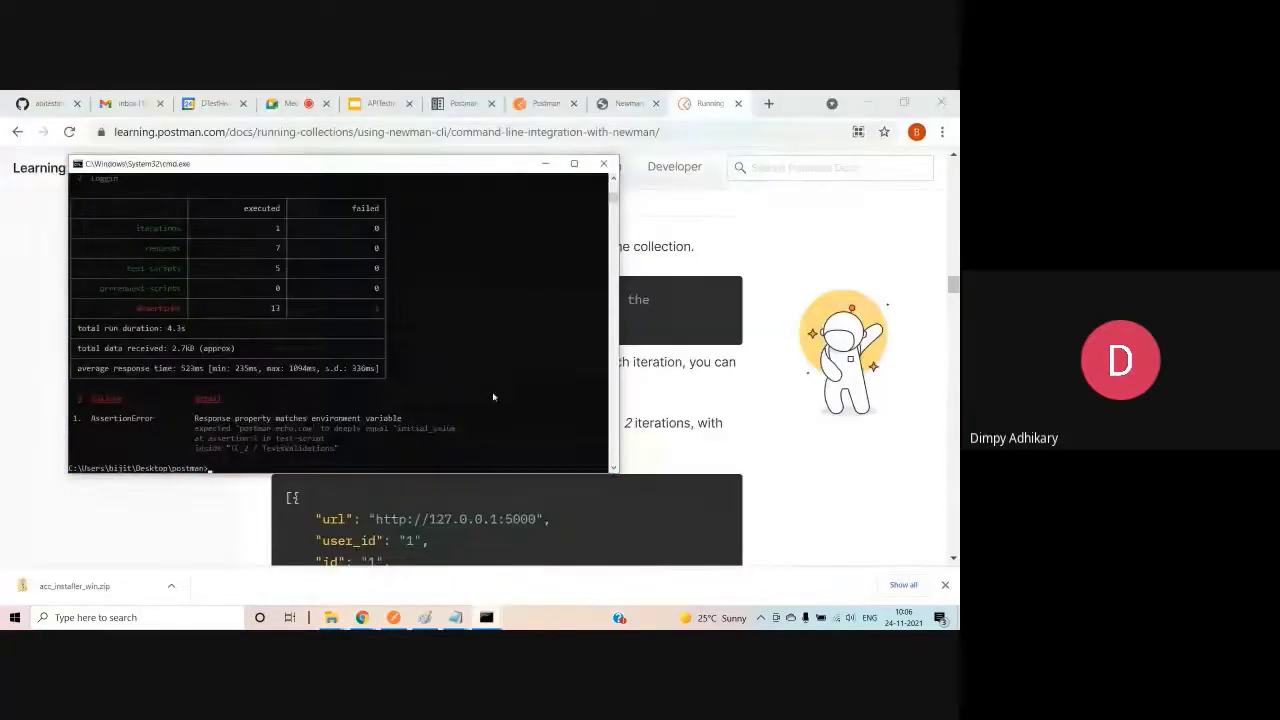
key("Up")
key("Up")
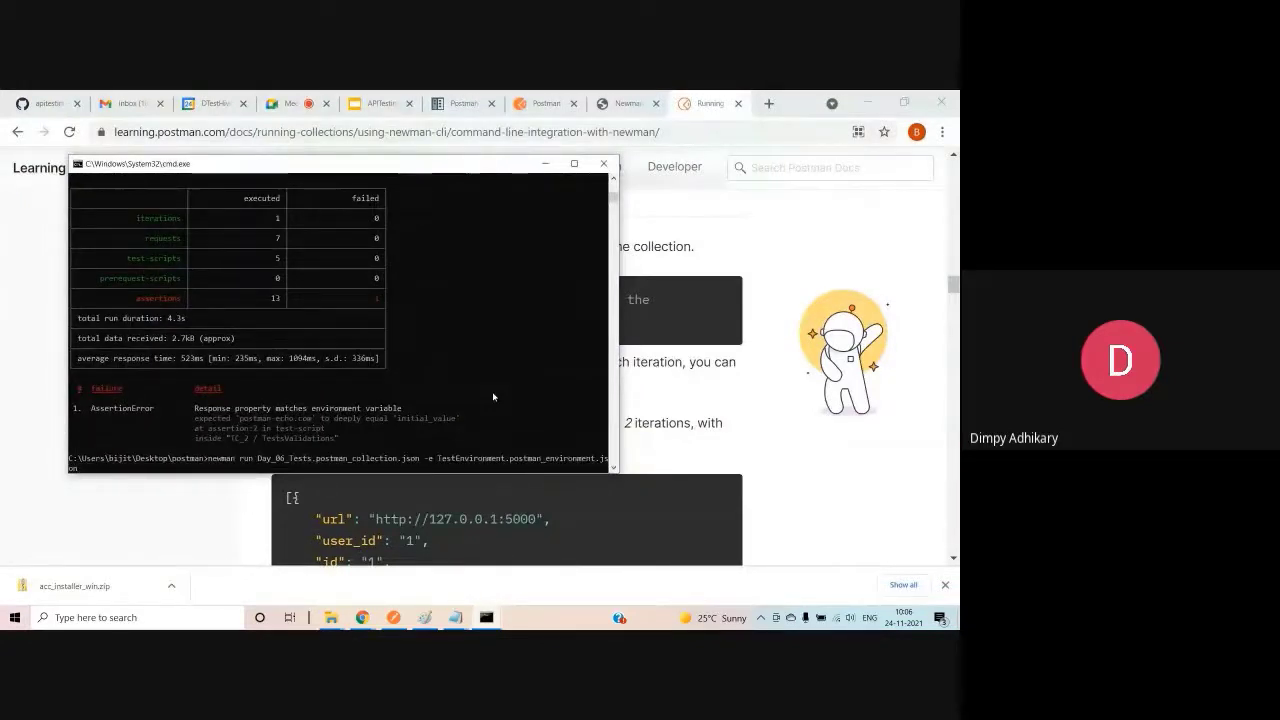
key("Down")
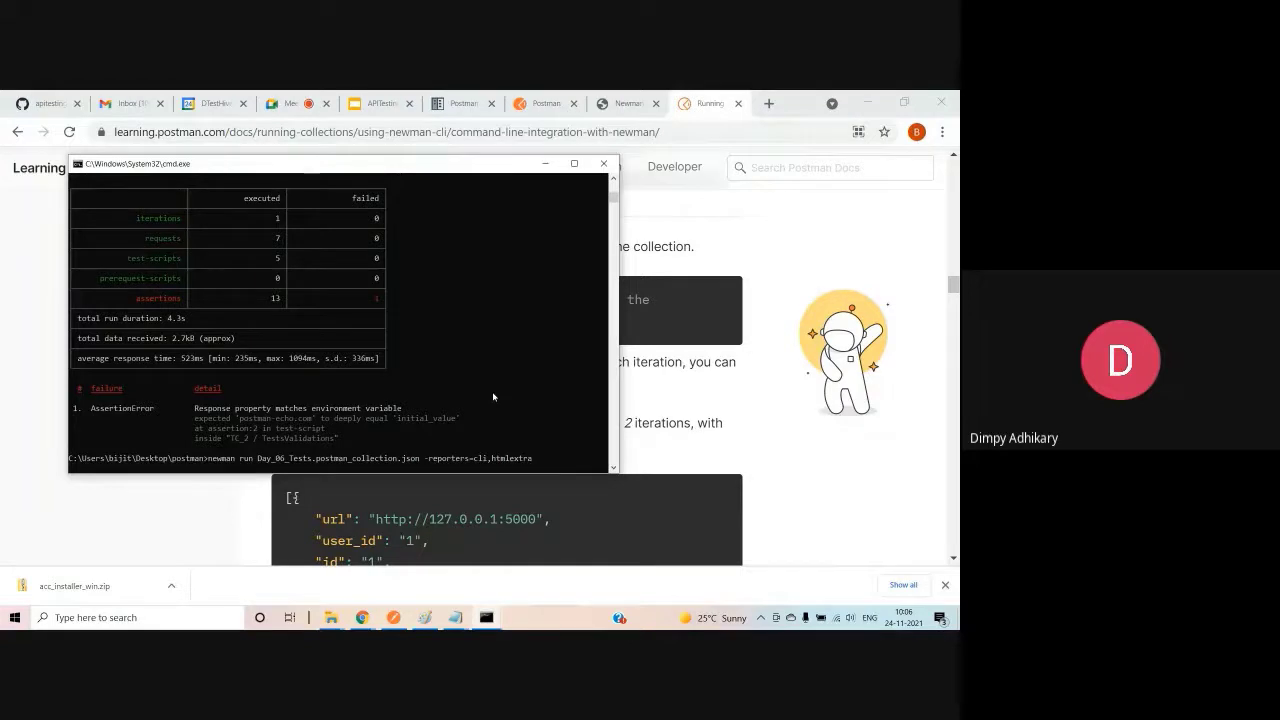
type("-n 2")
key("Return")
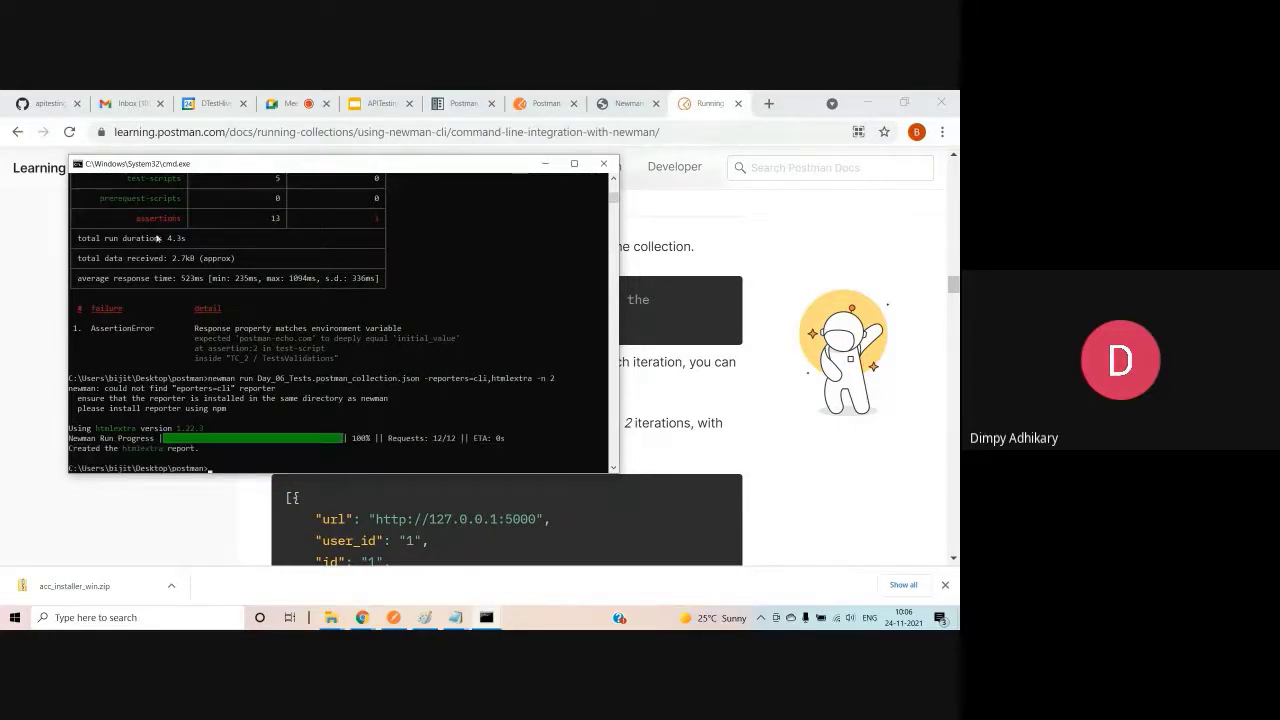
left_click(331, 617)
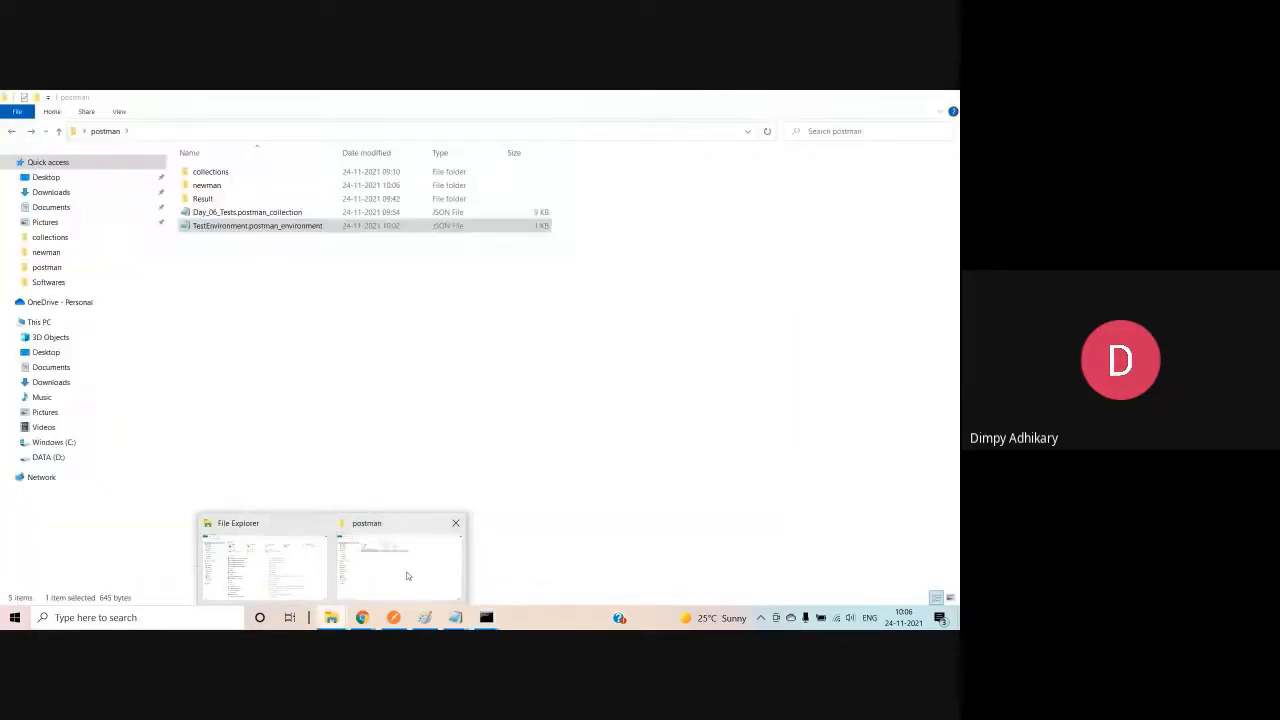
left_click(408, 572)
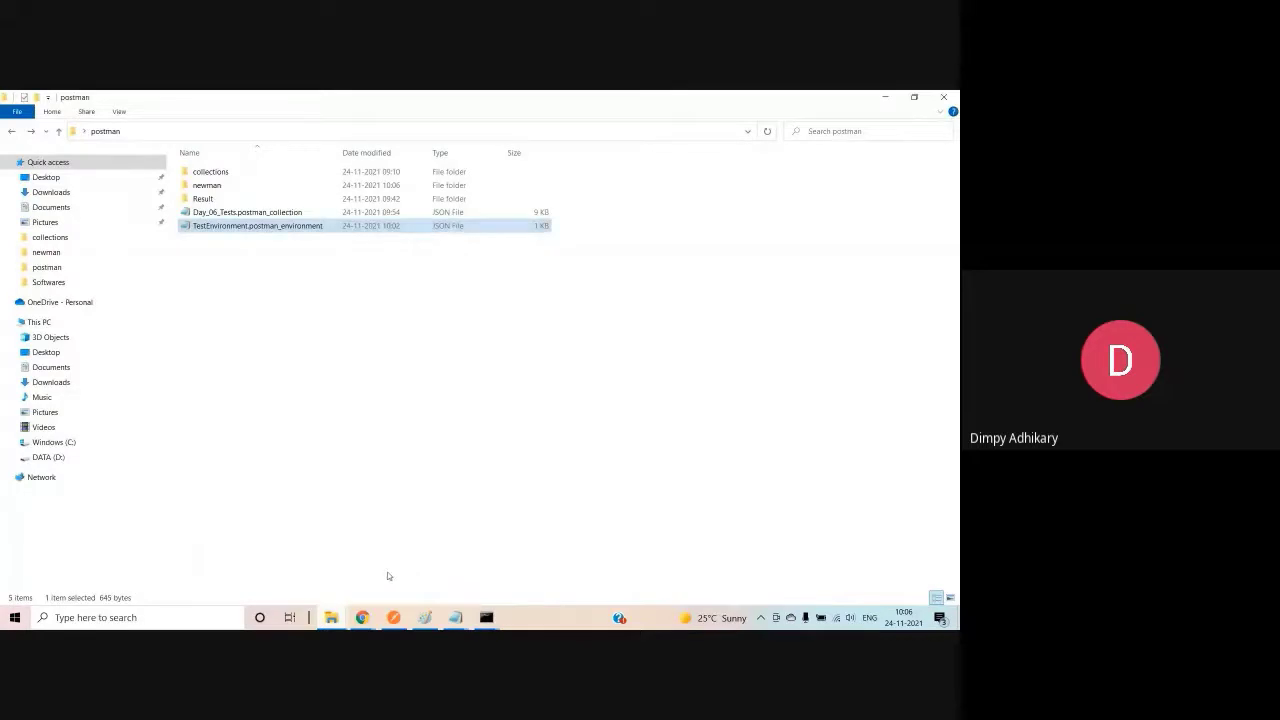
double_click(203, 199)
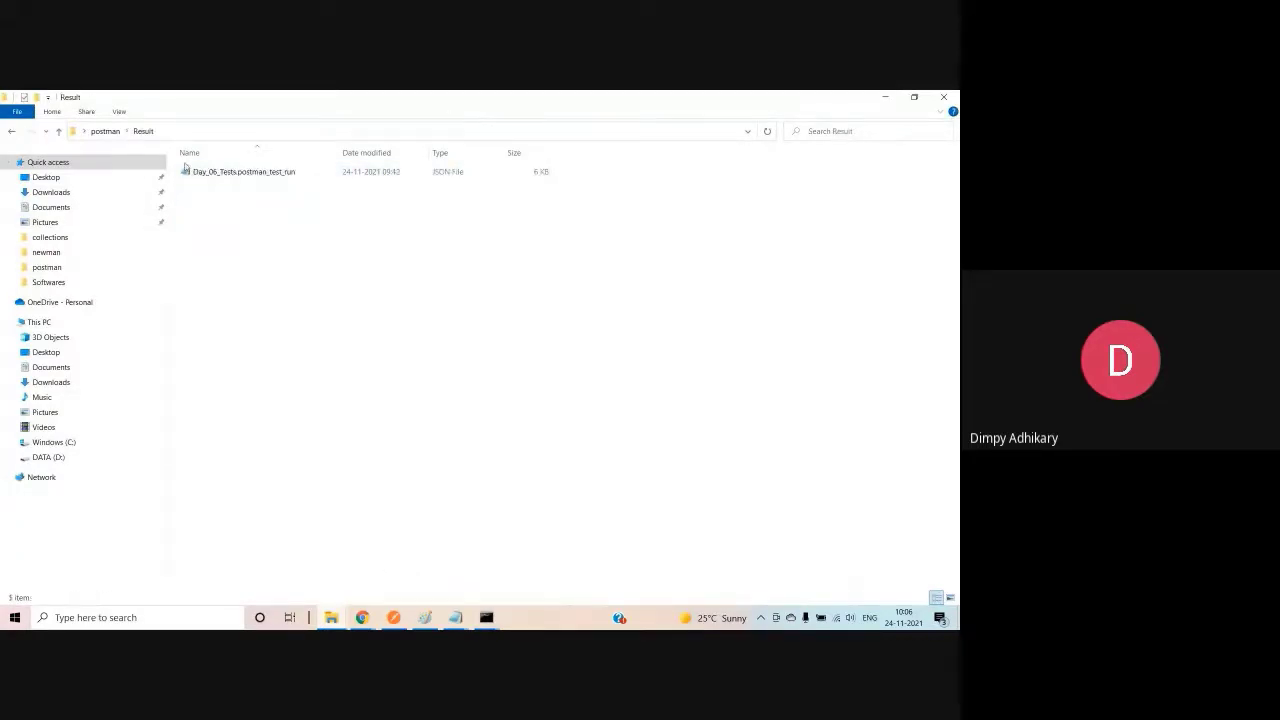
left_click(11, 131)
double_click(210, 186)
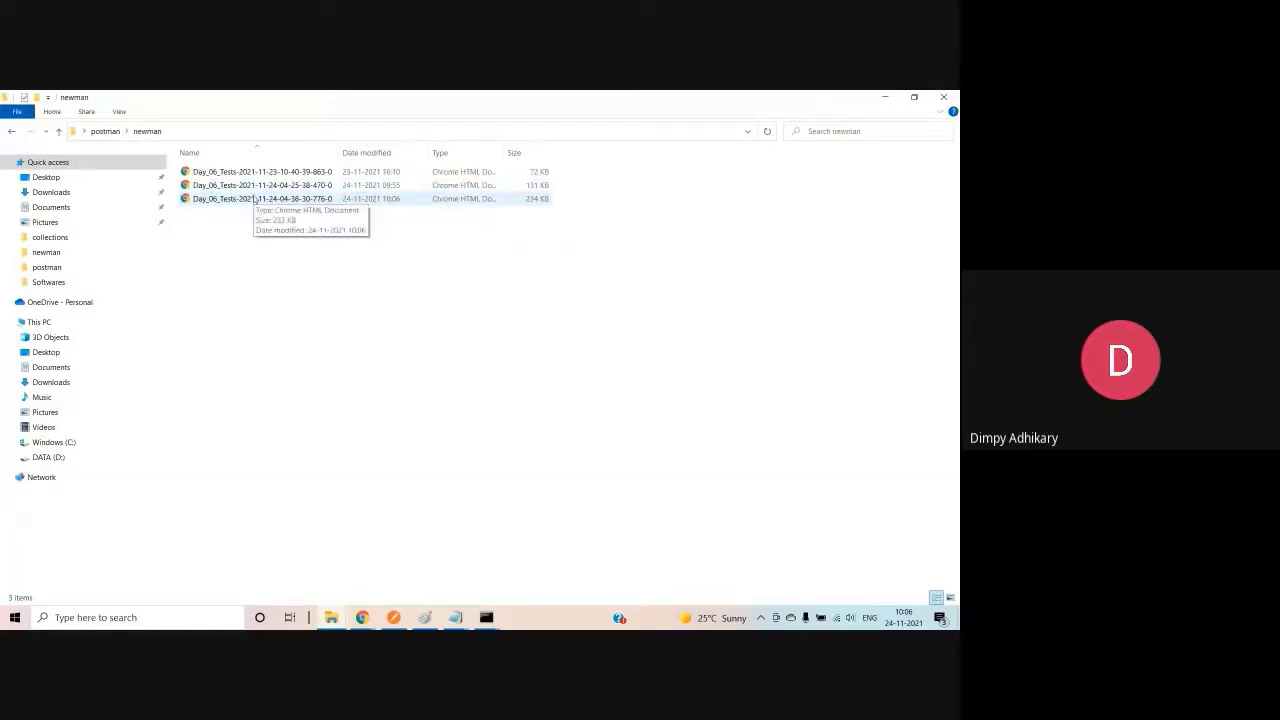
left_click(255, 199)
left_click(255, 199)
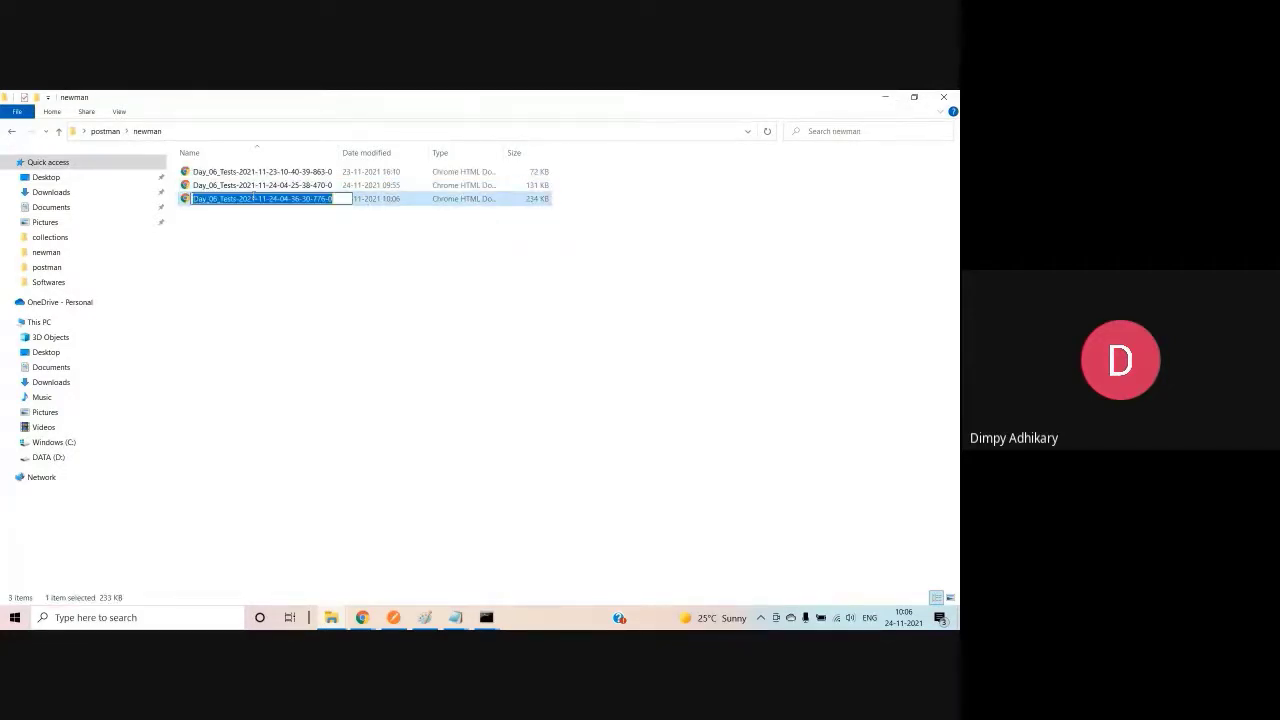
left_click(214, 238)
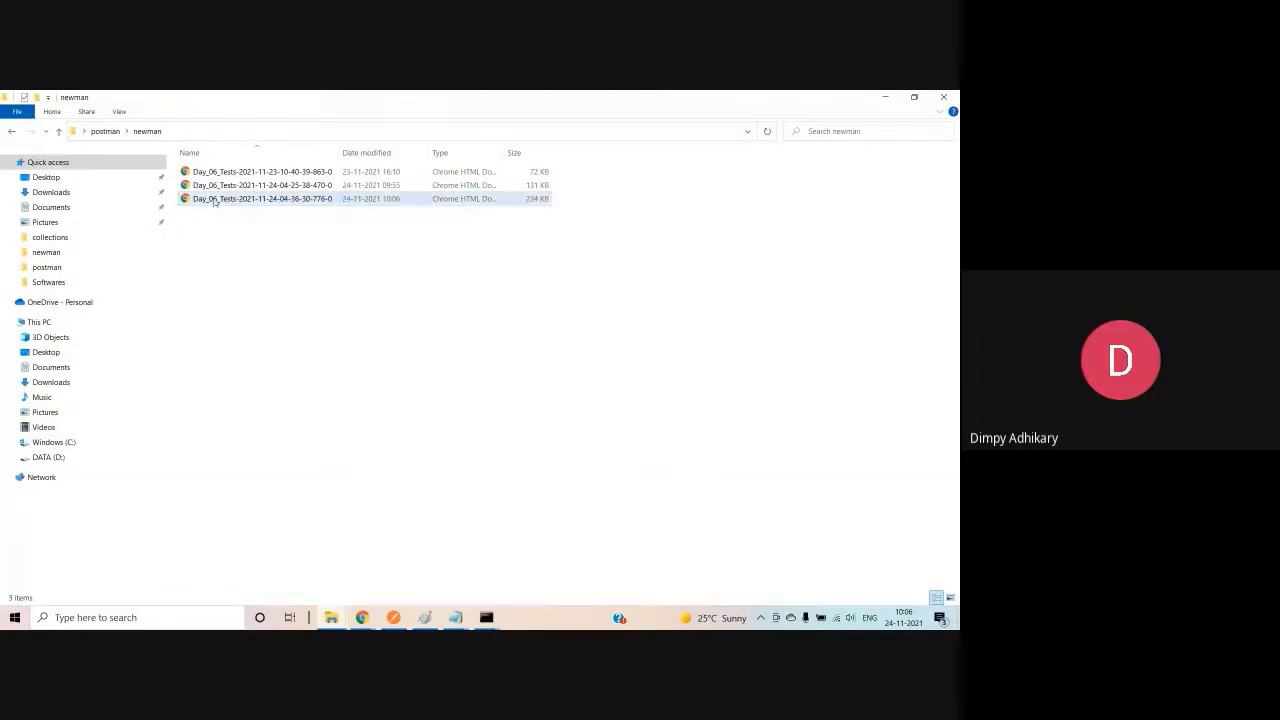
double_click(214, 199)
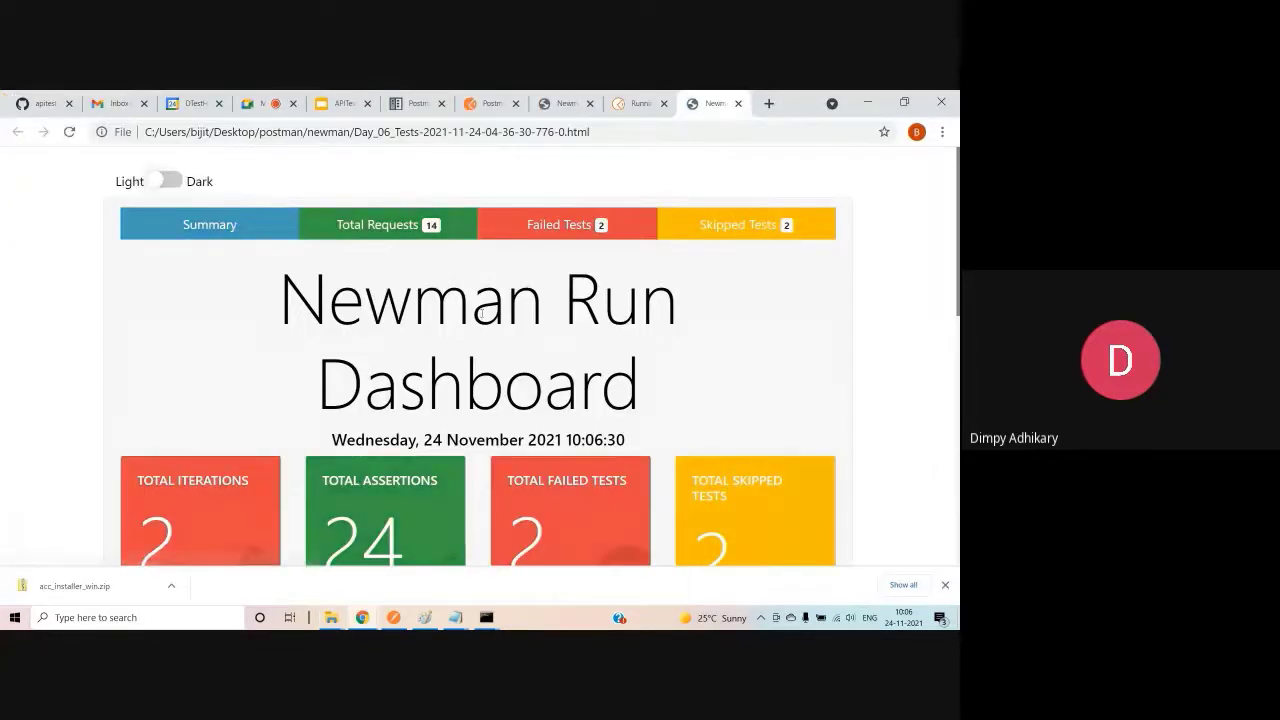
Examine the report's summary dashboard: iteration, assertion, failed and skipped totals, file information, timings and the summary item table
scroll(506, 318, "down", 1)
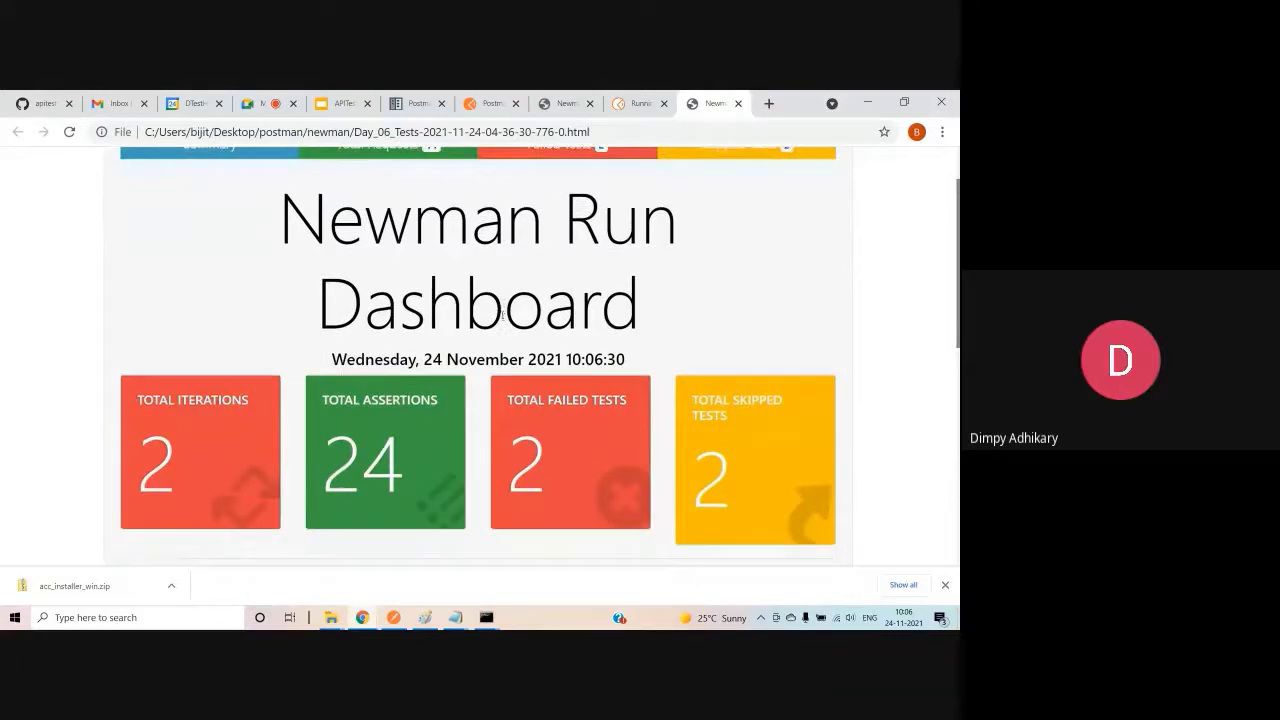
scroll(515, 314, "up", 1)
scroll(521, 311, "down", 4)
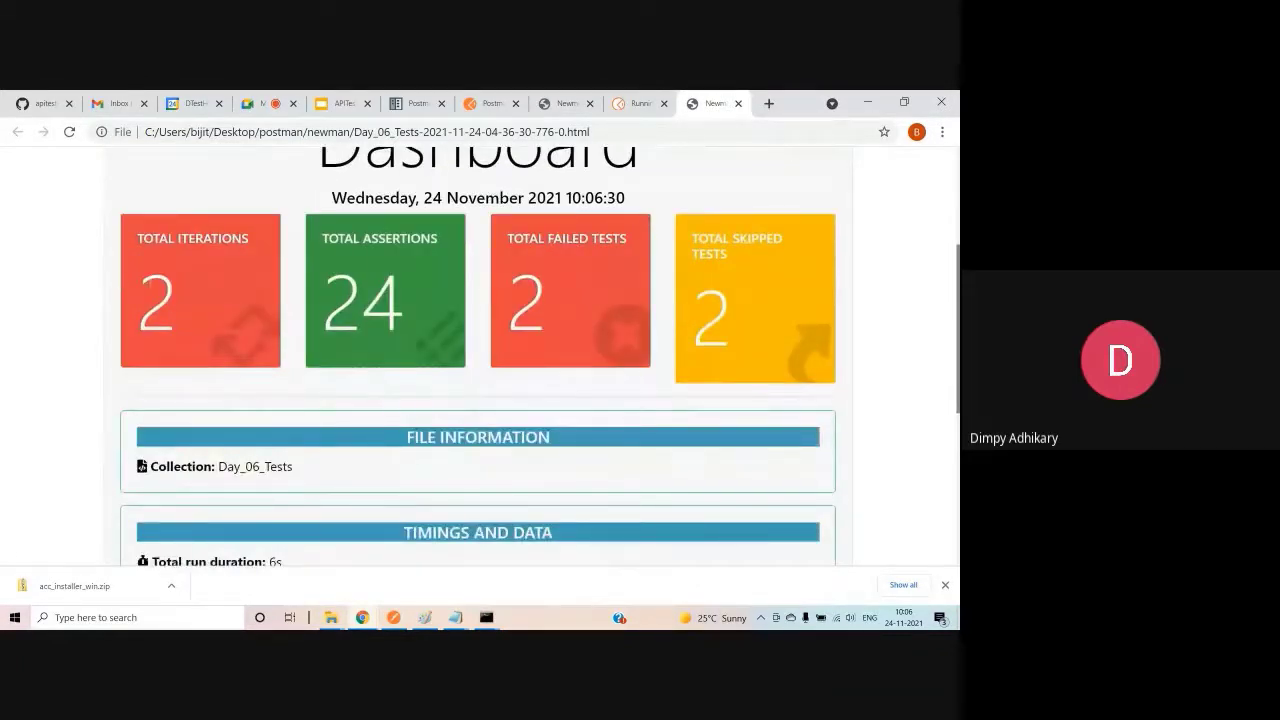
scroll(326, 436, "down", 4)
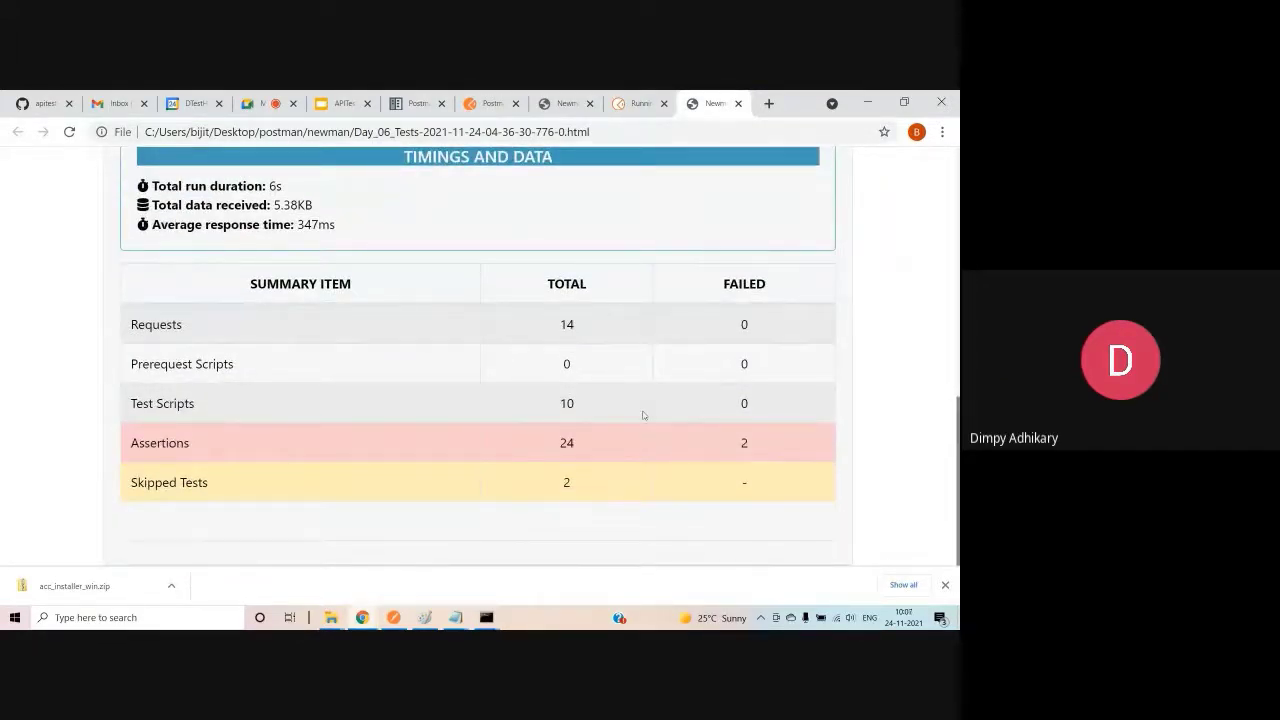
scroll(644, 418, "up", 3)
scroll(644, 418, "up", 1)
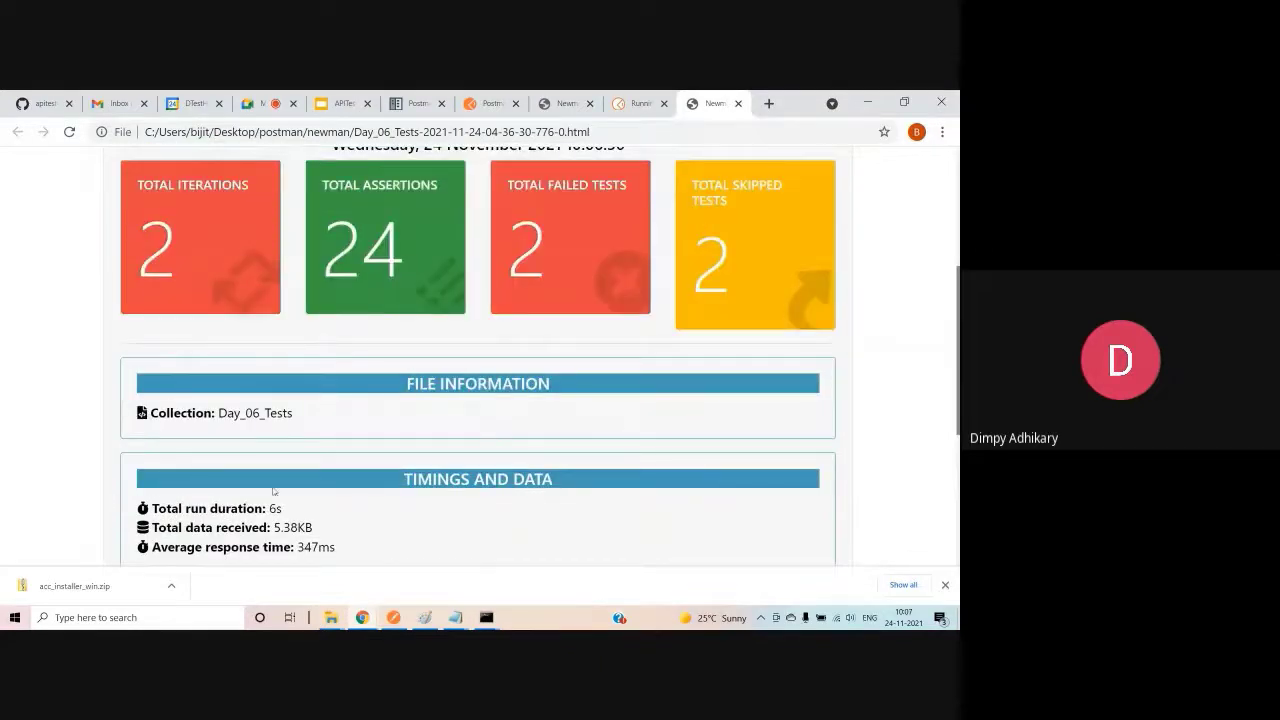
scroll(237, 408, "down", 2)
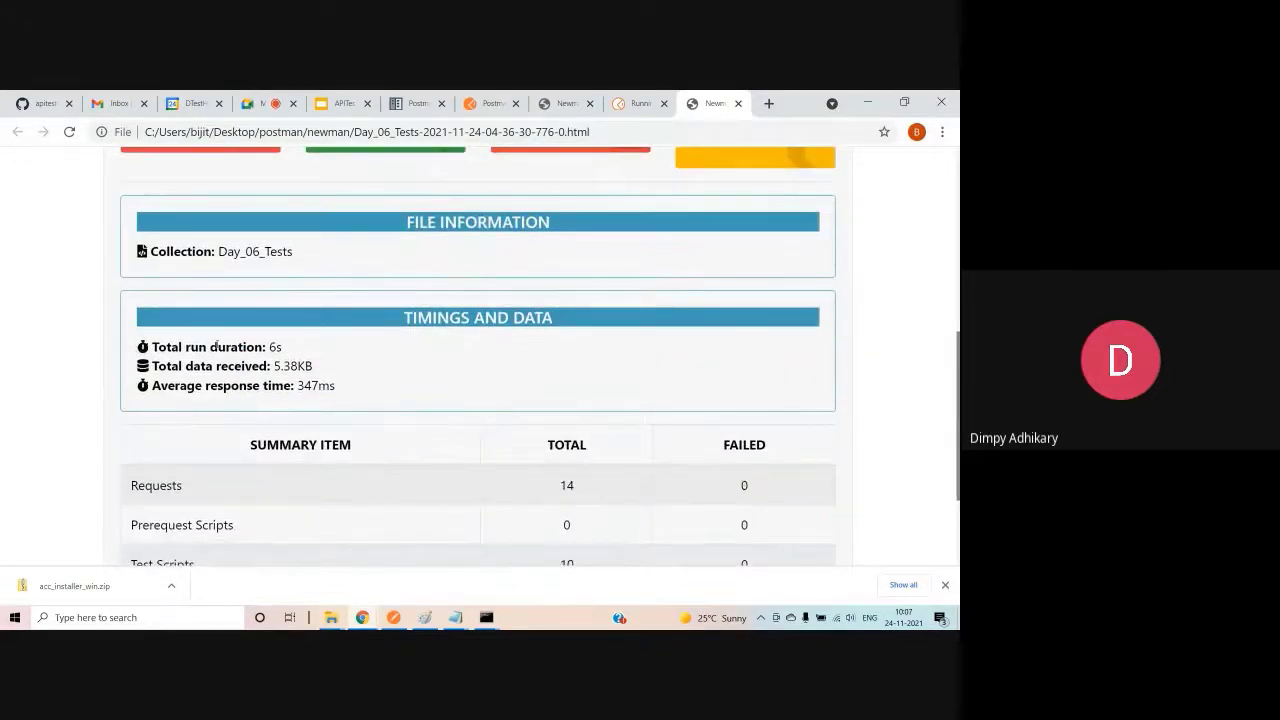
scroll(265, 348, "up", 5)
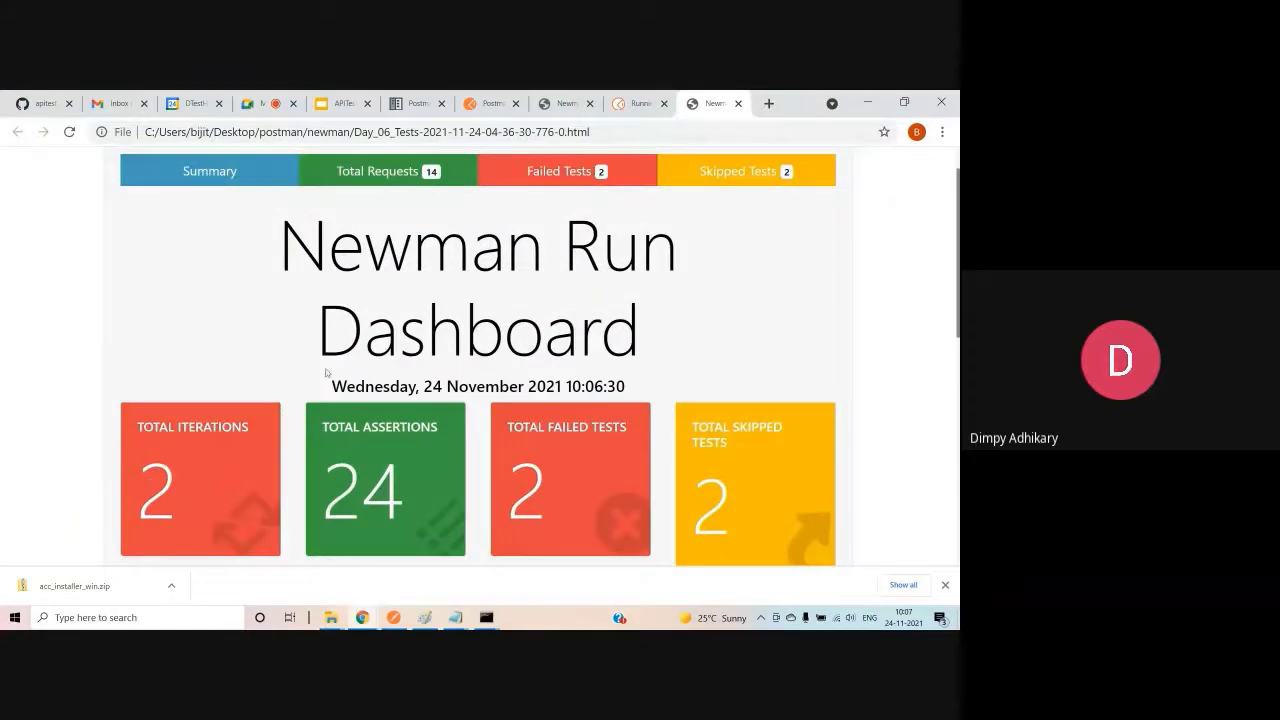
scroll(462, 328, "up", 1)
scroll(357, 390, "down", 2)
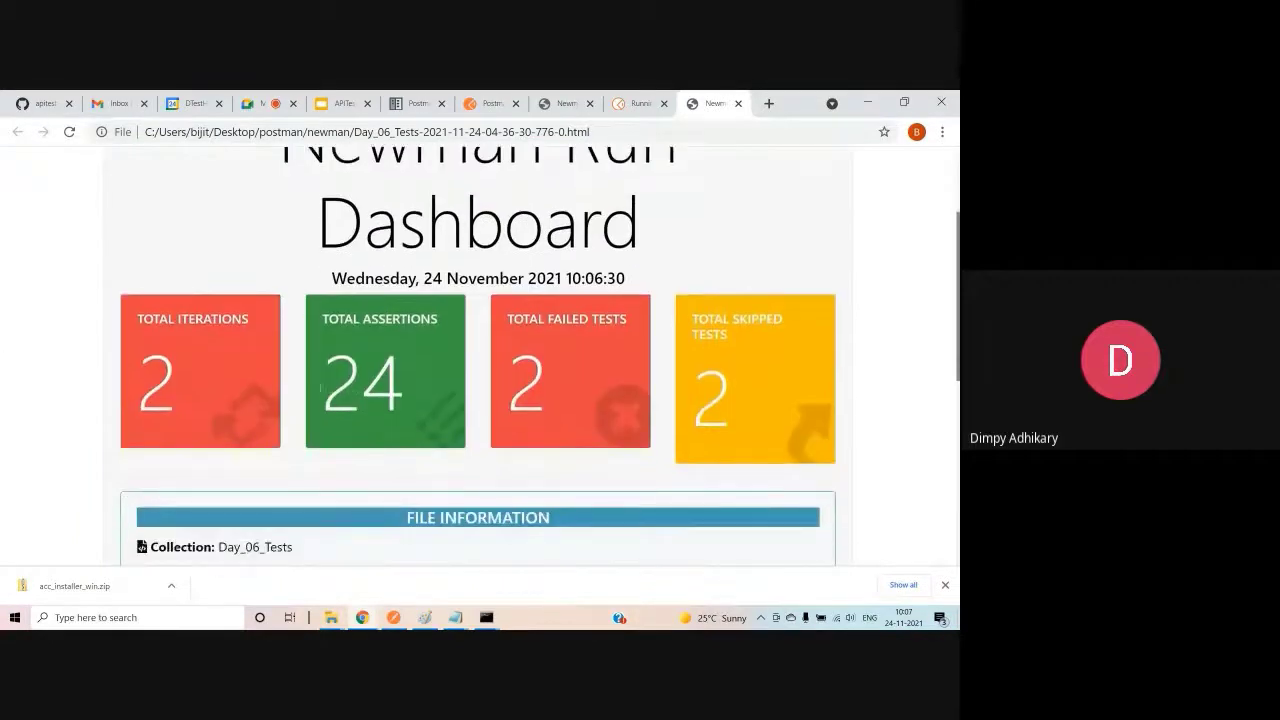
scroll(284, 395, "down", 3)
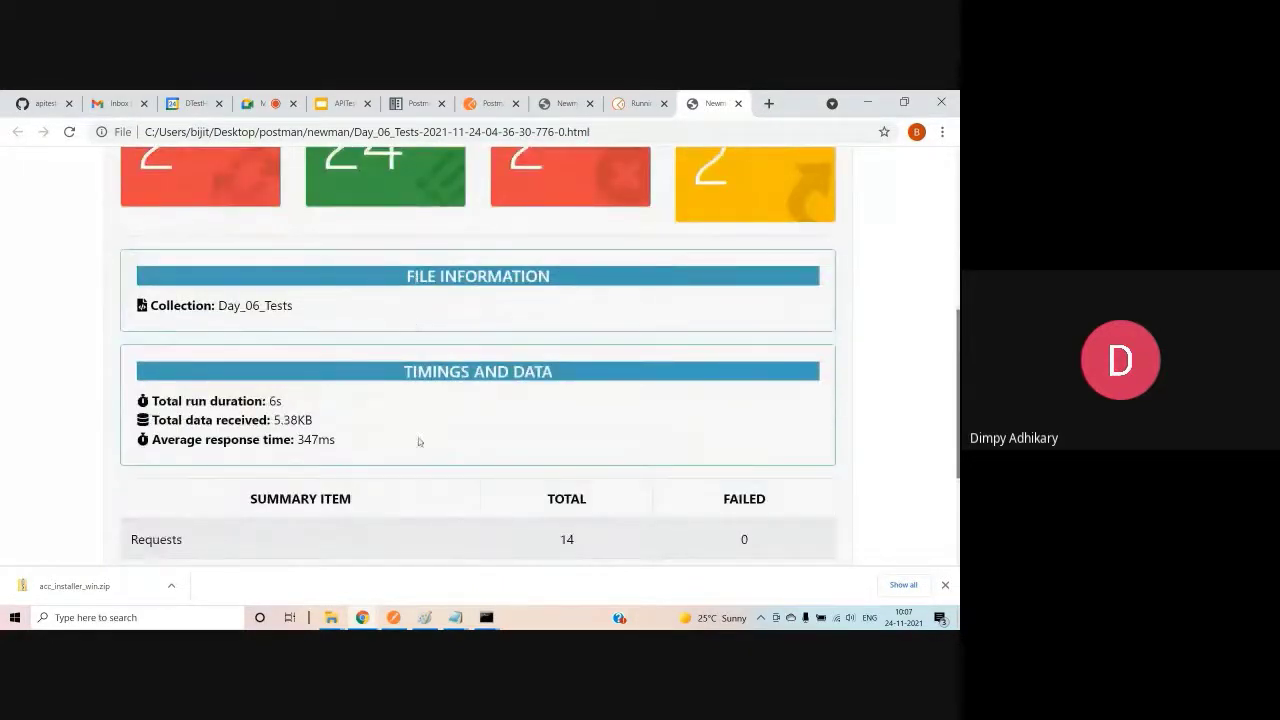
scroll(411, 467, "up", 1)
scroll(411, 464, "up", 2)
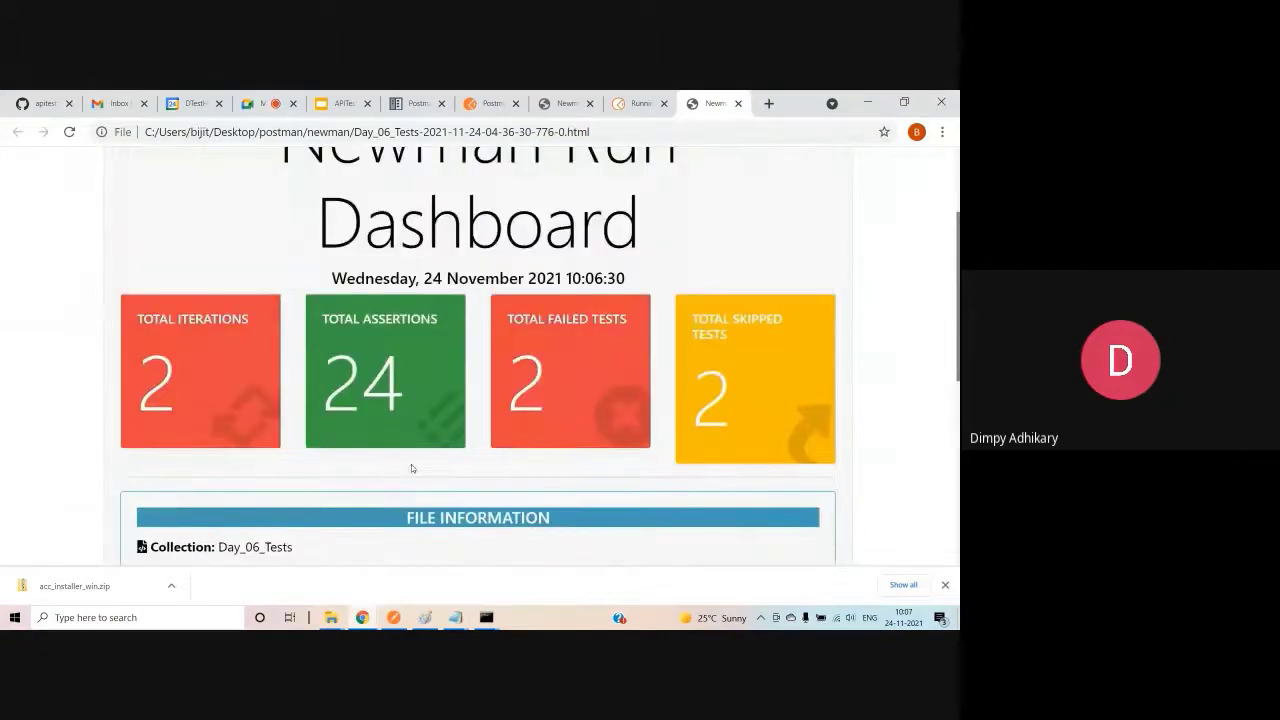
scroll(408, 455, "up", 2)
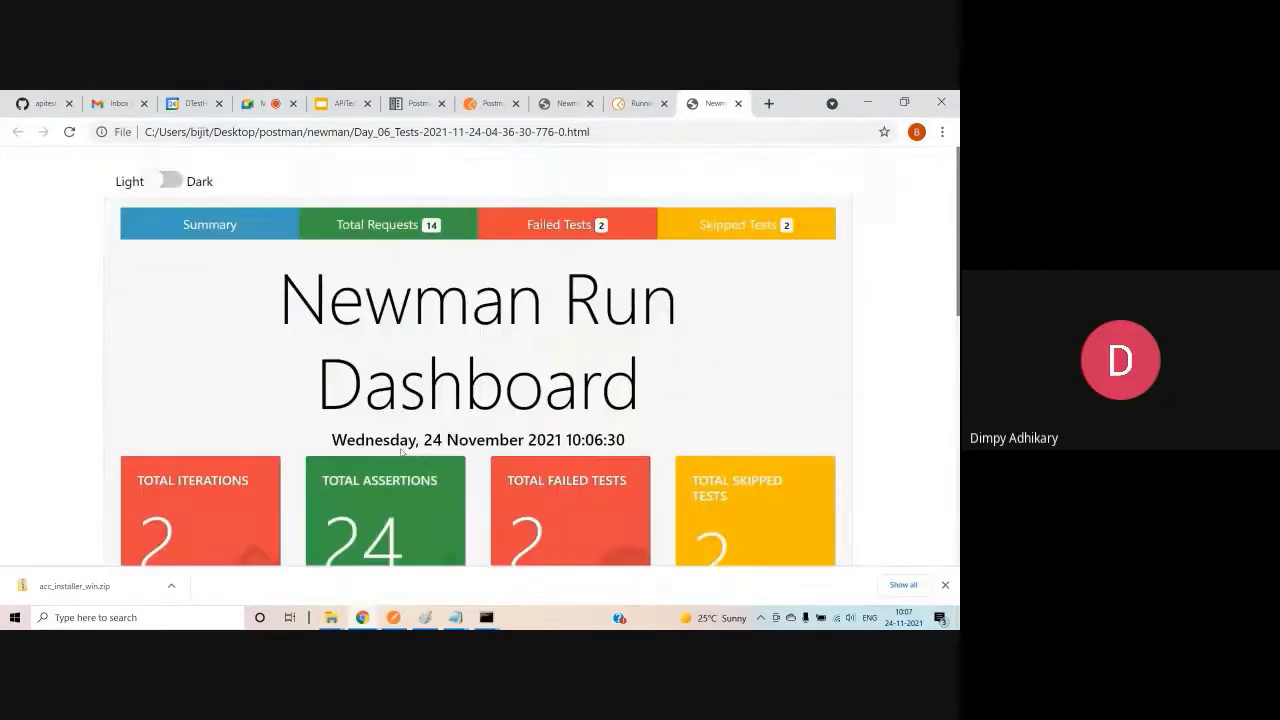
Show the report's total requests and view the request folders of iteration 2 and iteration 1
left_click(400, 222)
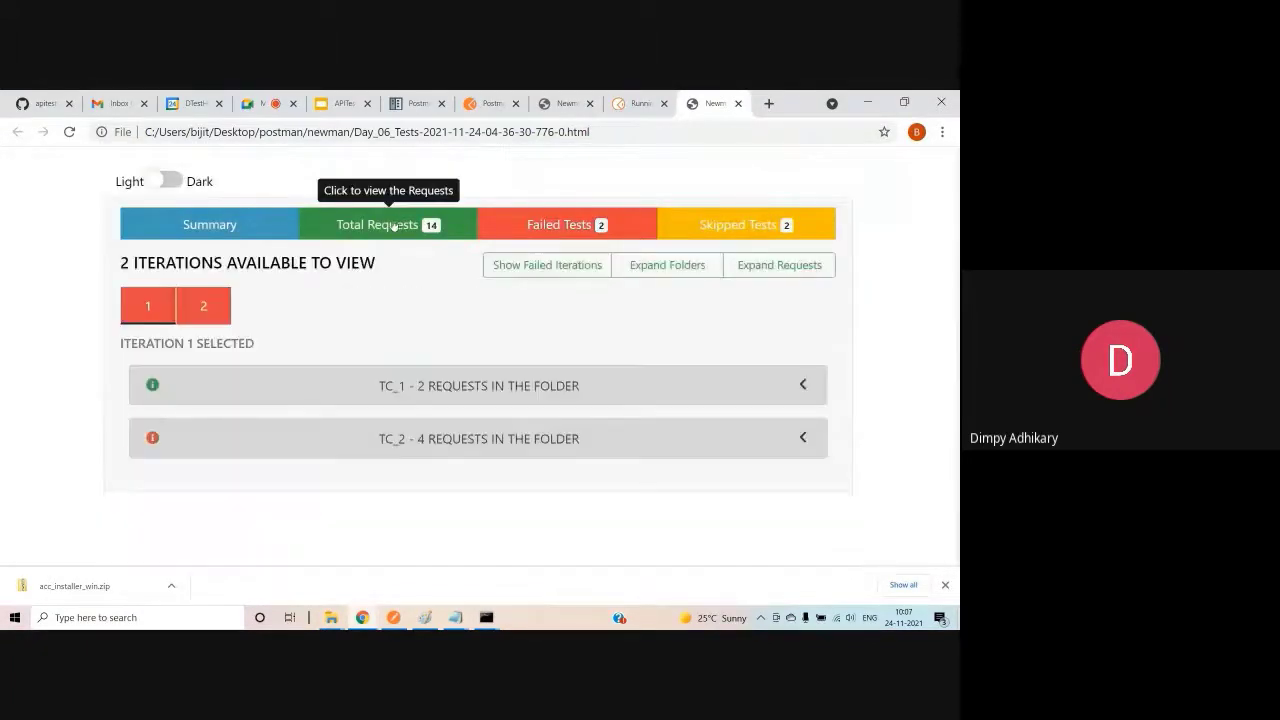
left_click(206, 309)
left_click(138, 312)
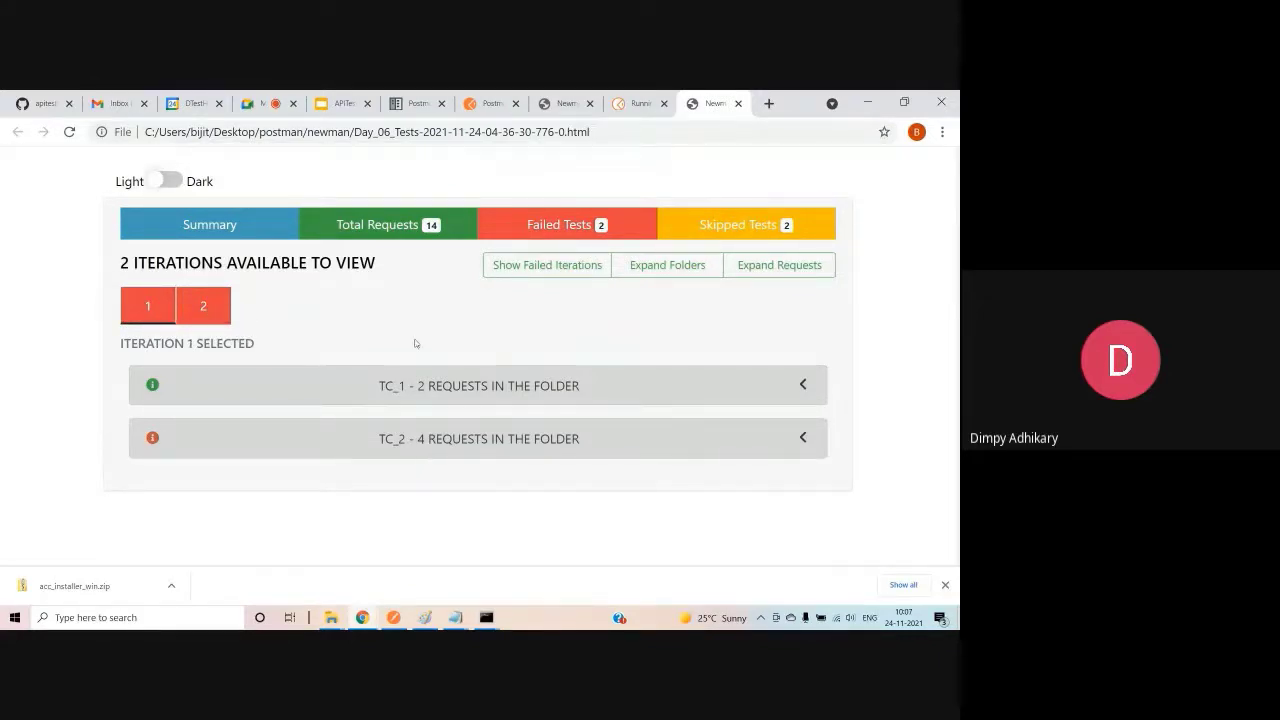